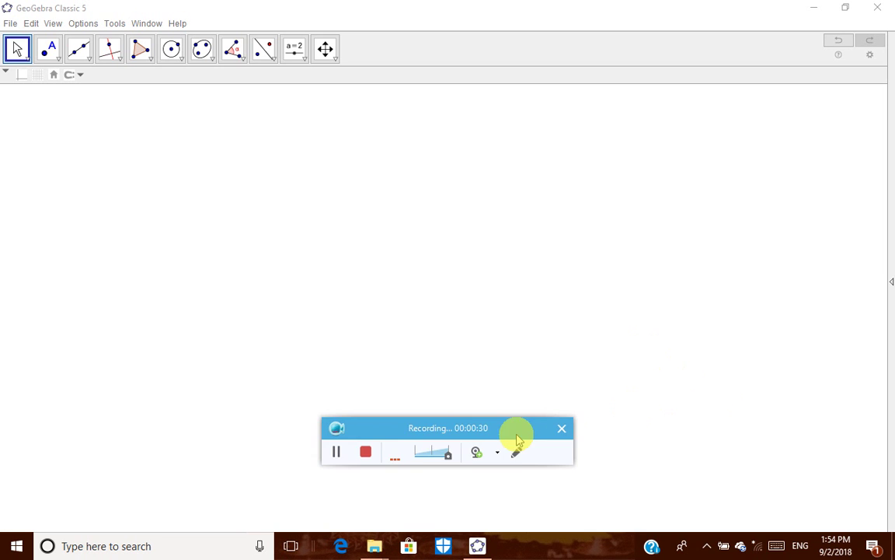
Step: Draw quadrilateral ABCD with the Polygon tool, closing it back at A
left_click_drag(518, 430, 530, 433)
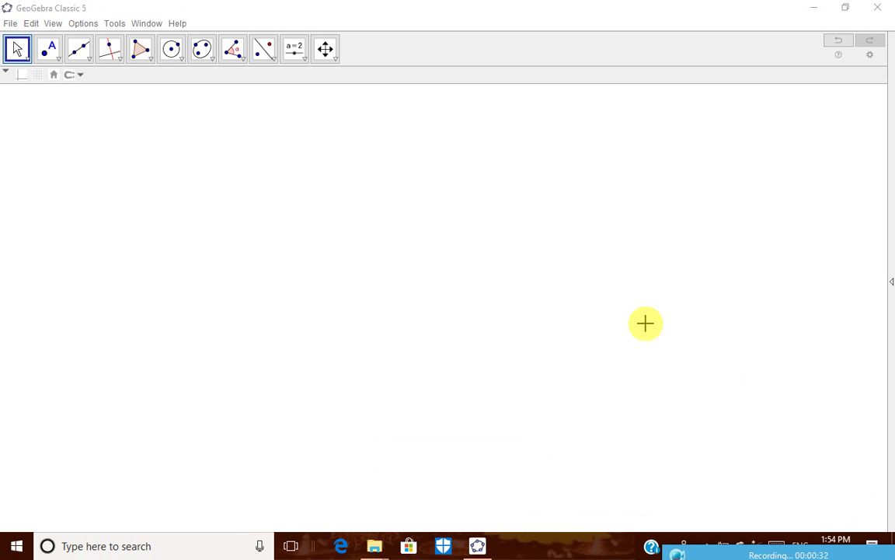
left_click(149, 57)
left_click(176, 81)
left_click(418, 251)
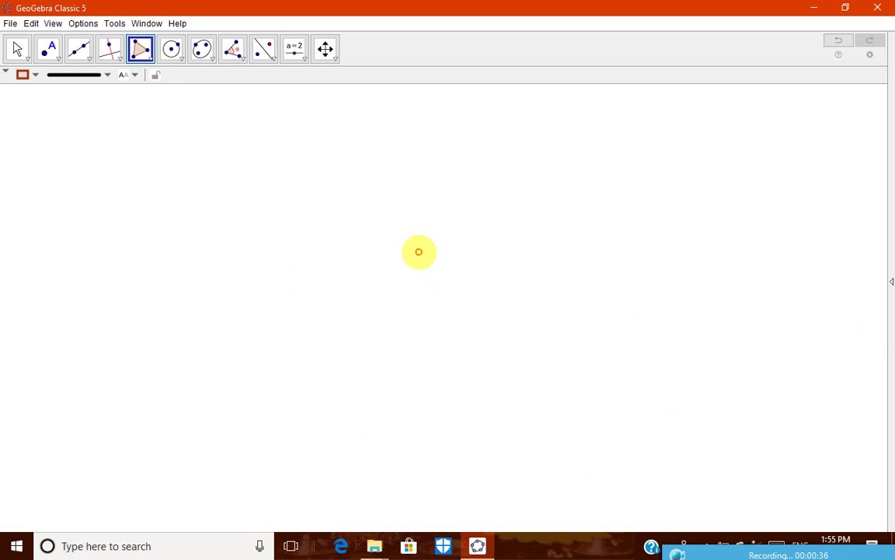
left_click(196, 364)
left_click(608, 451)
left_click(628, 285)
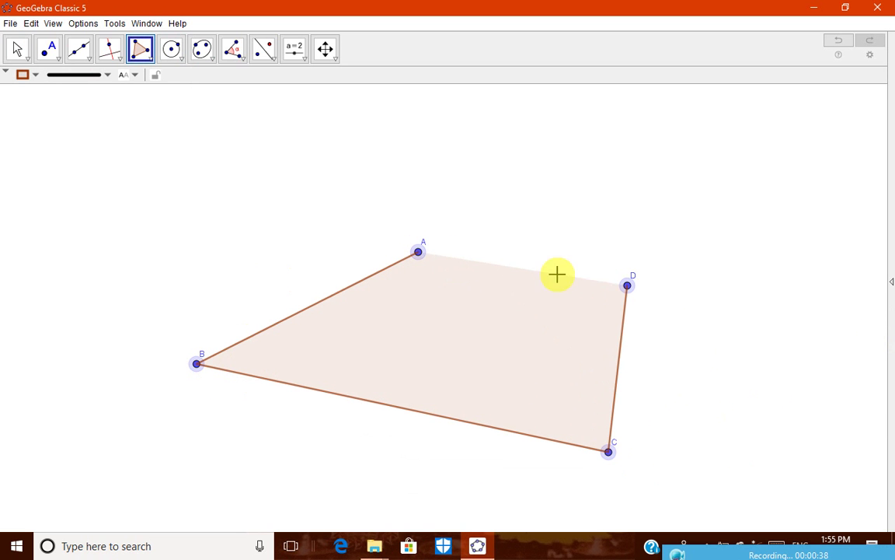
left_click(420, 252)
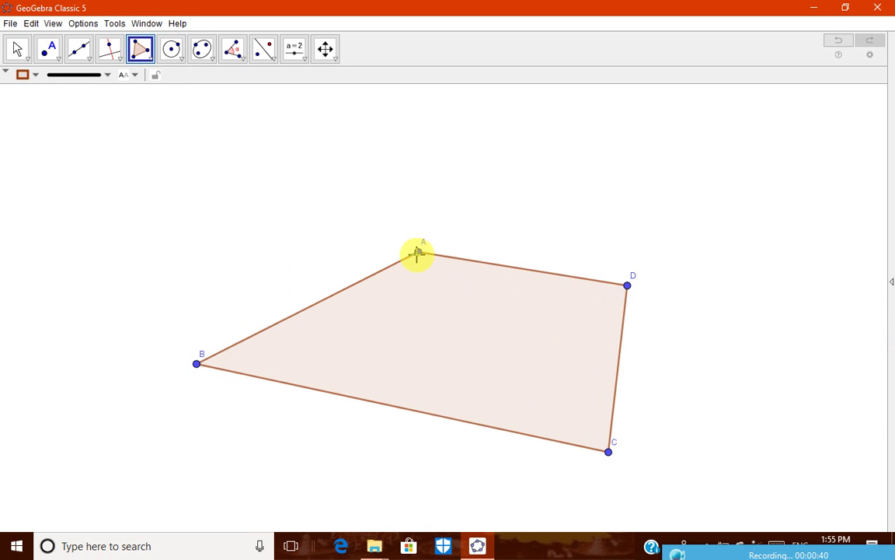
Step: Reshape ABCD by dragging vertices B, A, D and C to new positions
left_click(17, 50)
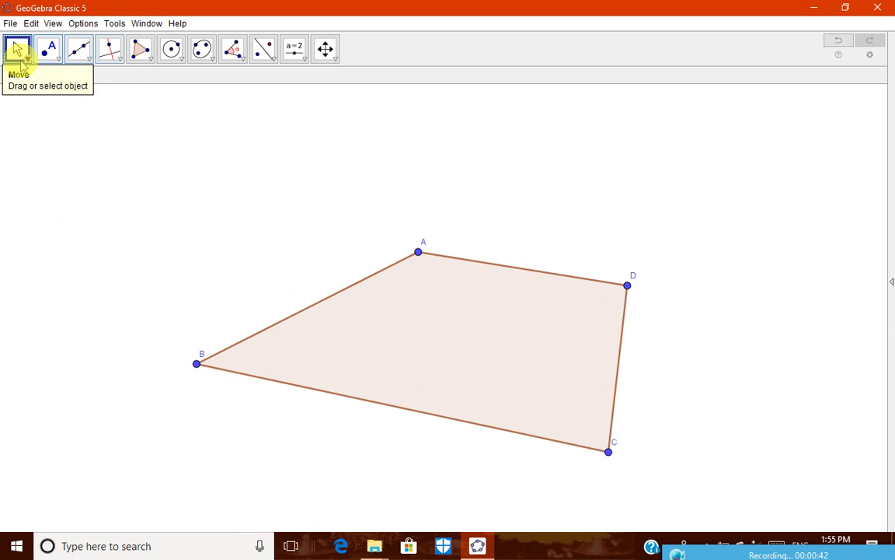
left_click_drag(197, 363, 342, 444)
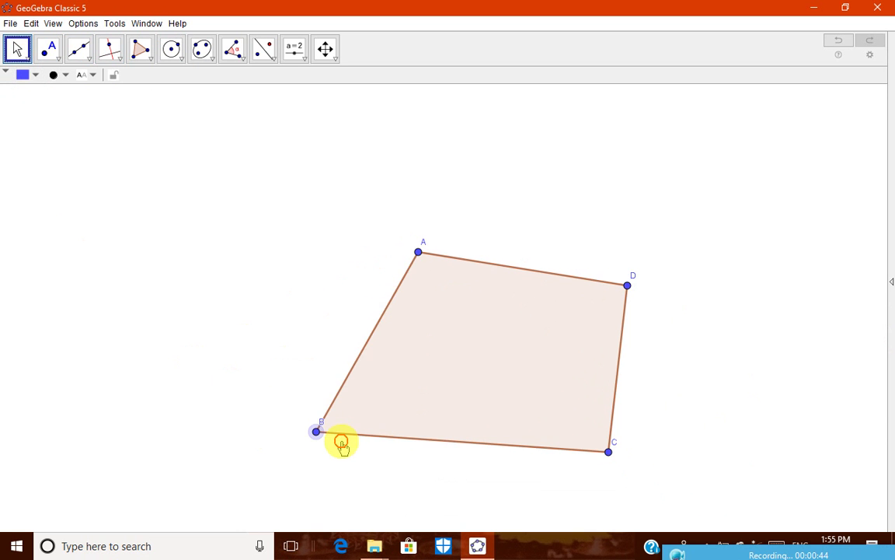
left_click_drag(417, 252, 321, 212)
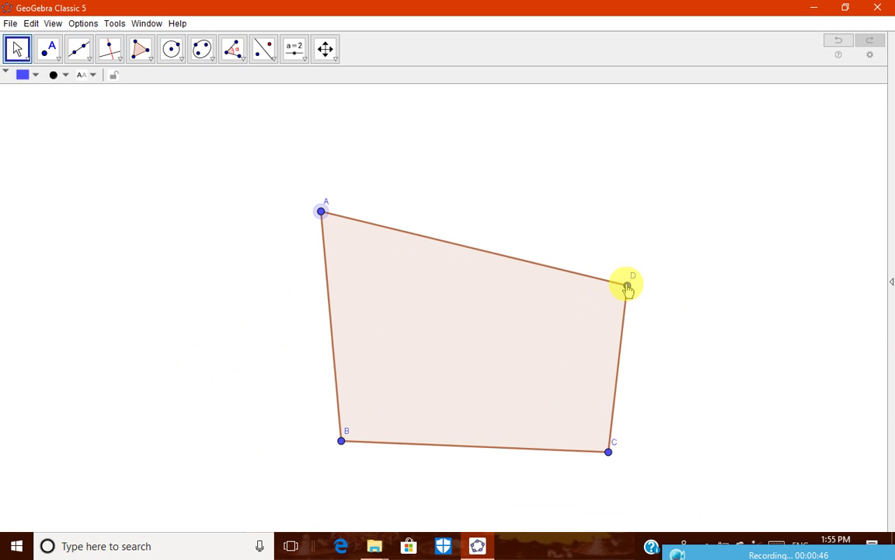
left_click_drag(628, 286, 686, 245)
left_click_drag(609, 453, 635, 458)
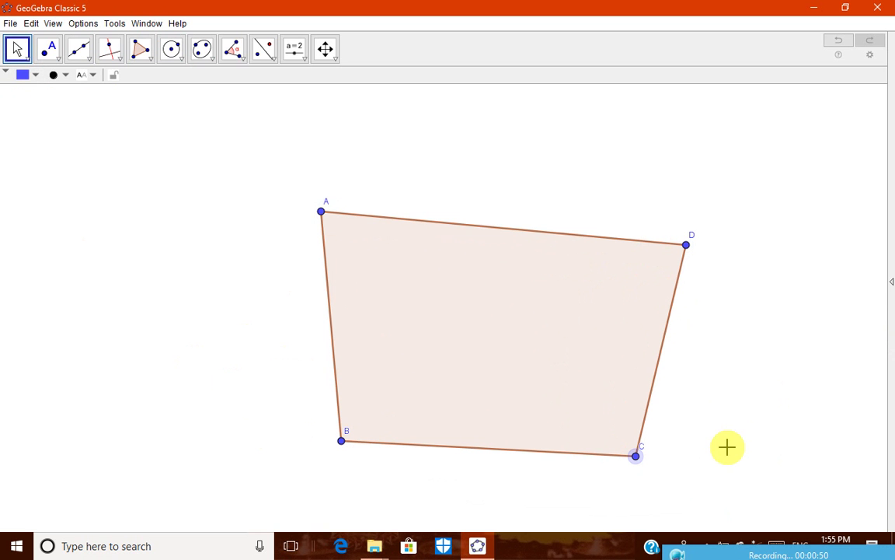
Step: Reposition the B and C labels so they sit clear of their points
left_click(60, 59)
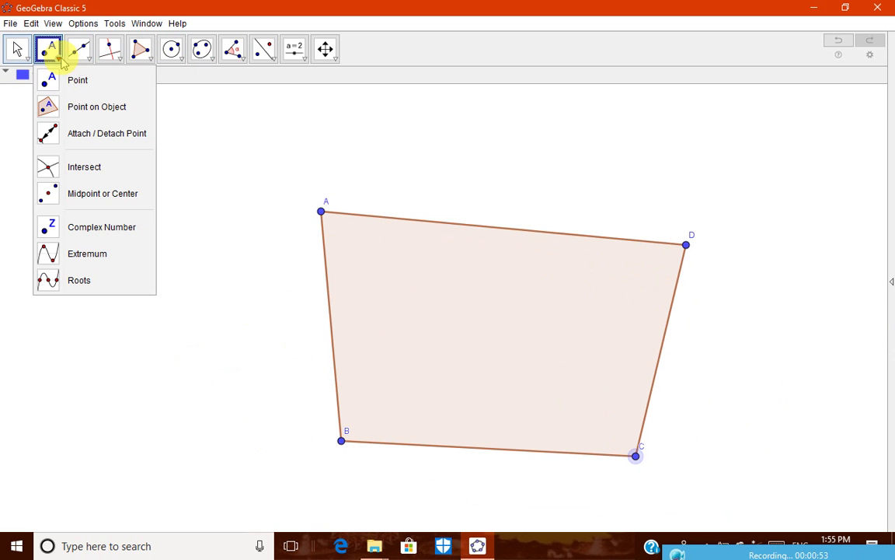
left_click(91, 191)
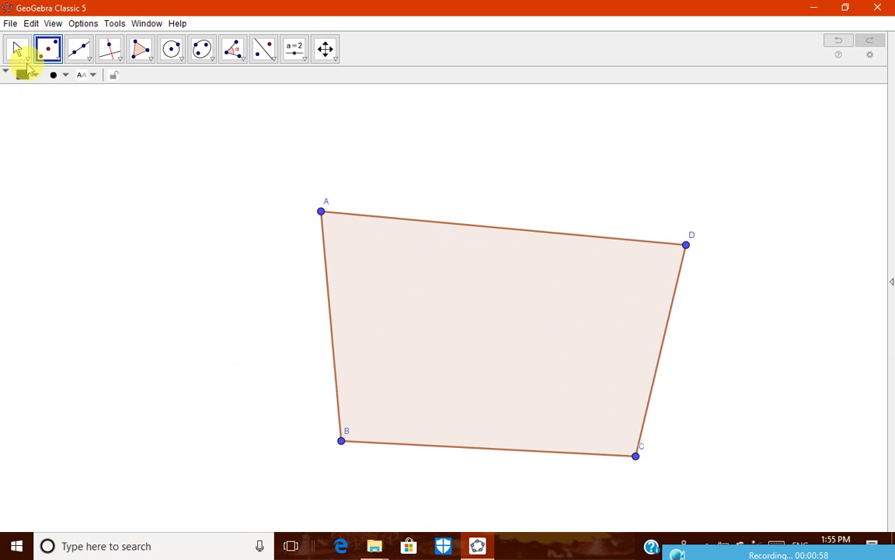
left_click(17, 49)
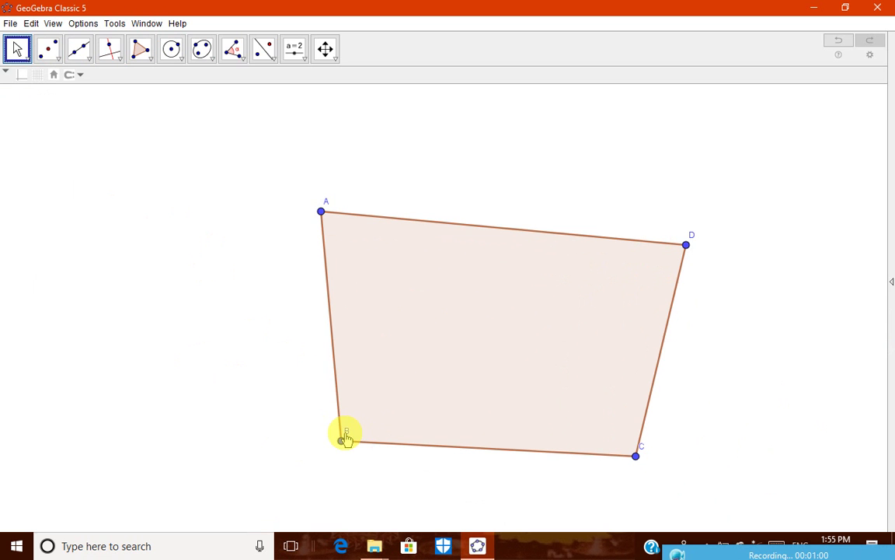
left_click_drag(344, 432, 325, 440)
left_click_drag(639, 450, 654, 464)
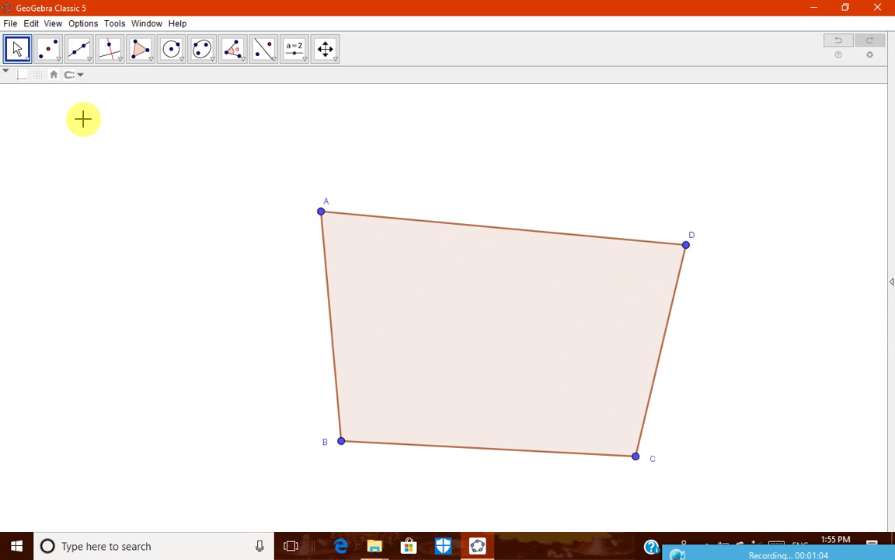
Step: Mark midpoints E, F, G and H on sides BC, CD, AD and AB
left_click(58, 60)
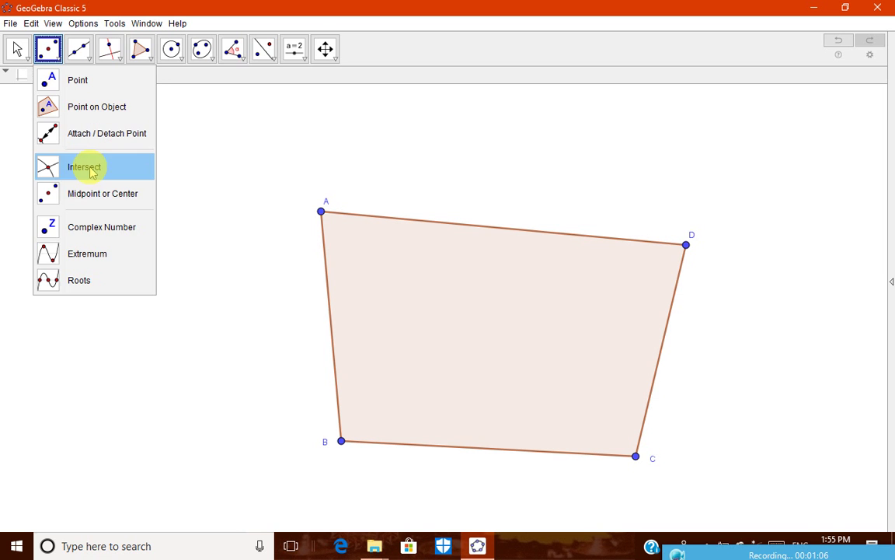
left_click(92, 193)
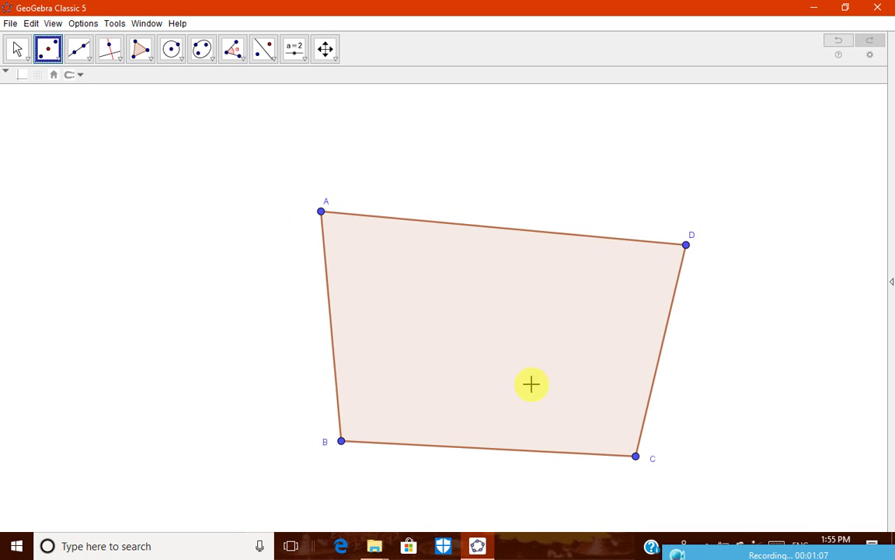
left_click(484, 450)
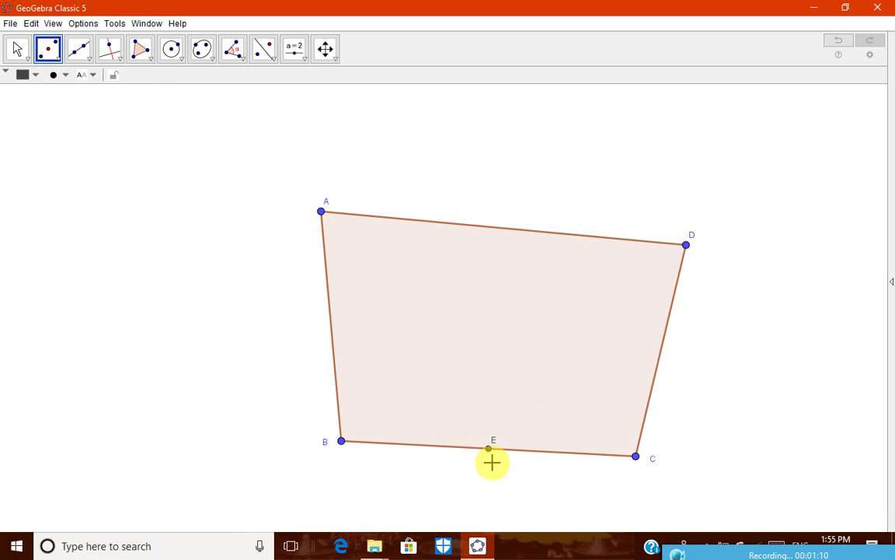
left_click(657, 378)
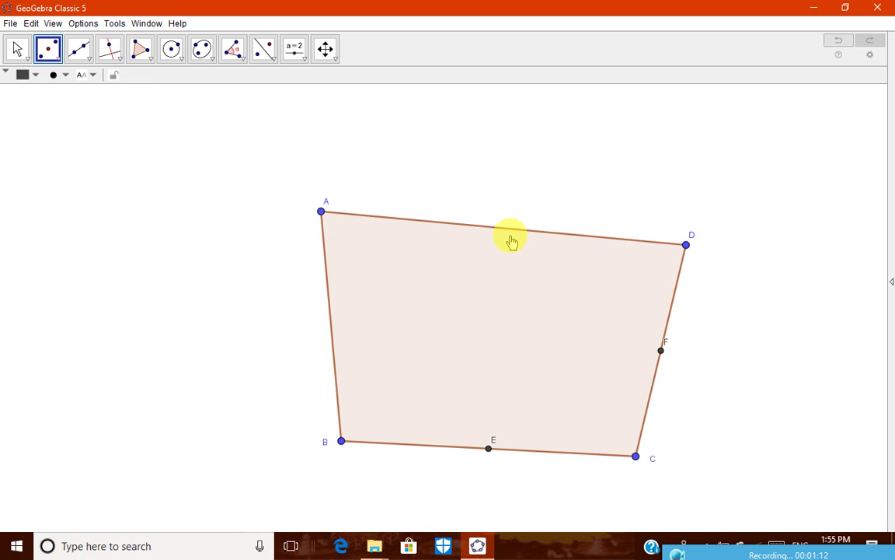
left_click(508, 227)
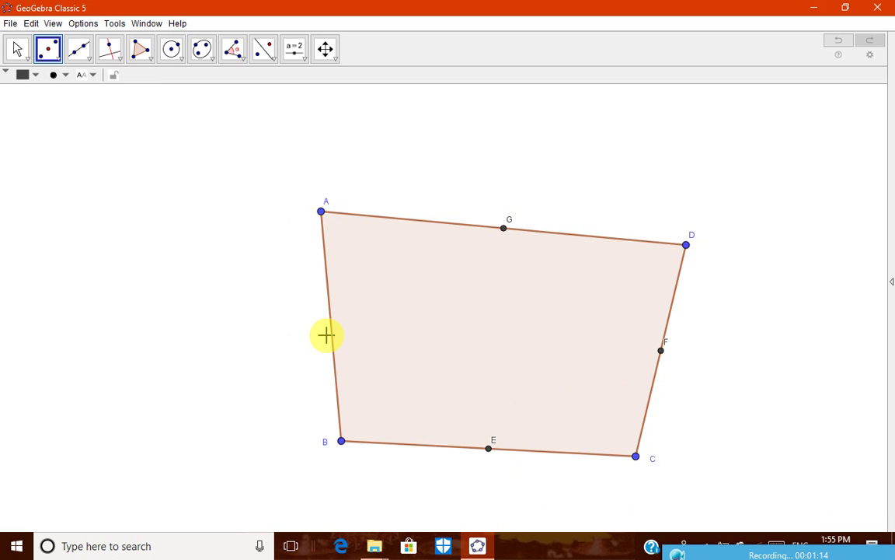
left_click(332, 336)
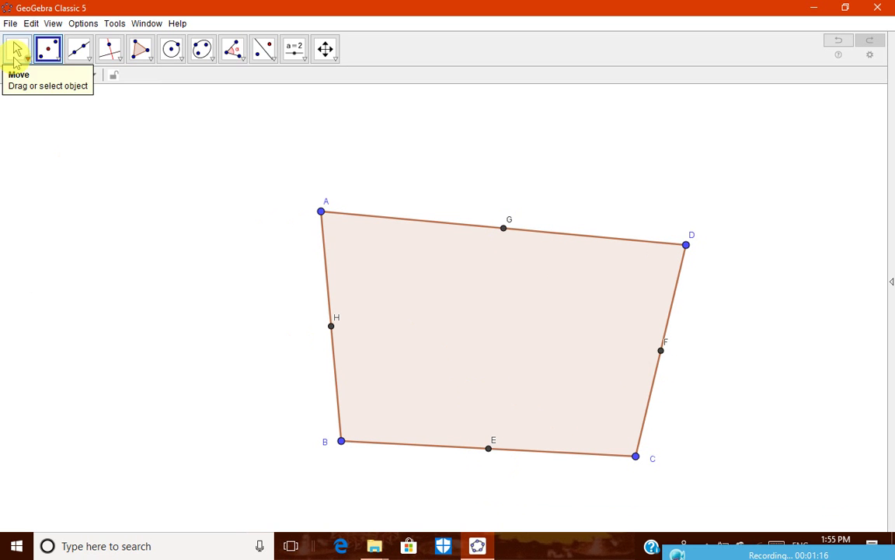
Step: Delete the stray point I created by accident
left_click(15, 49)
left_click(141, 261)
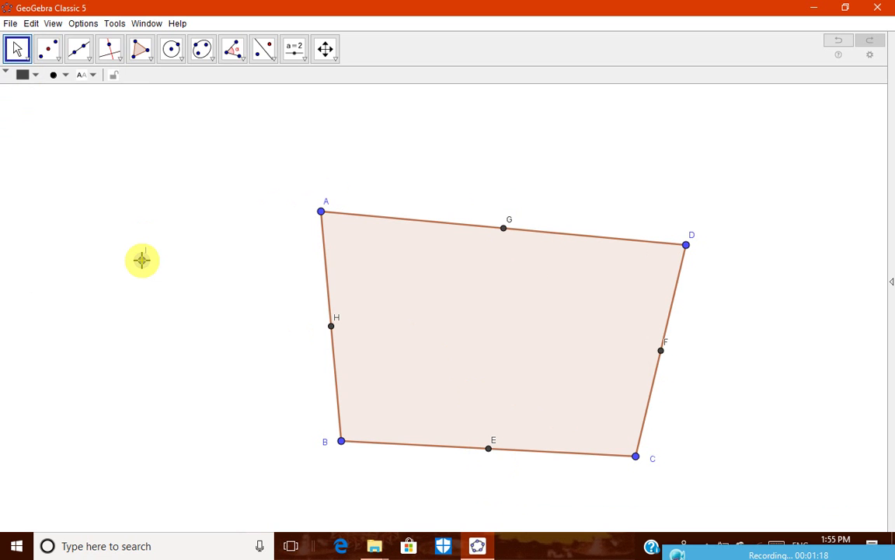
left_click(142, 260)
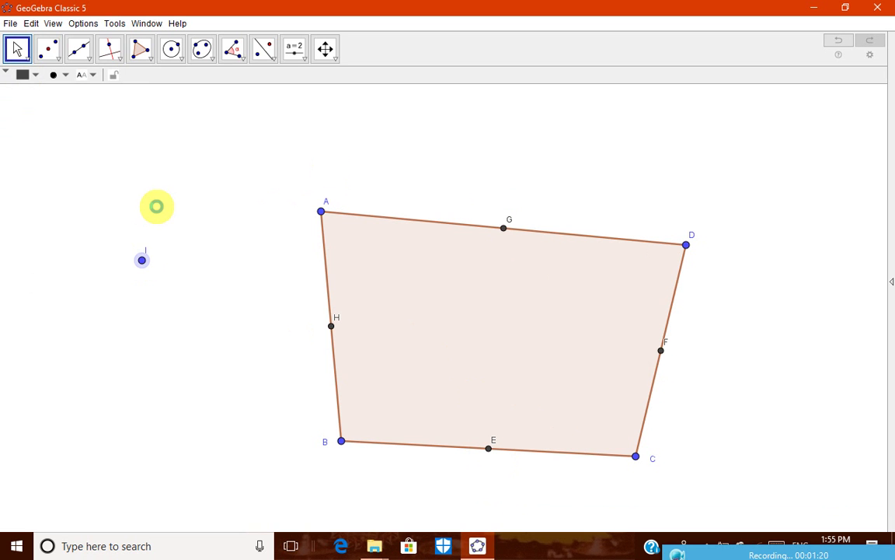
key("Delete")
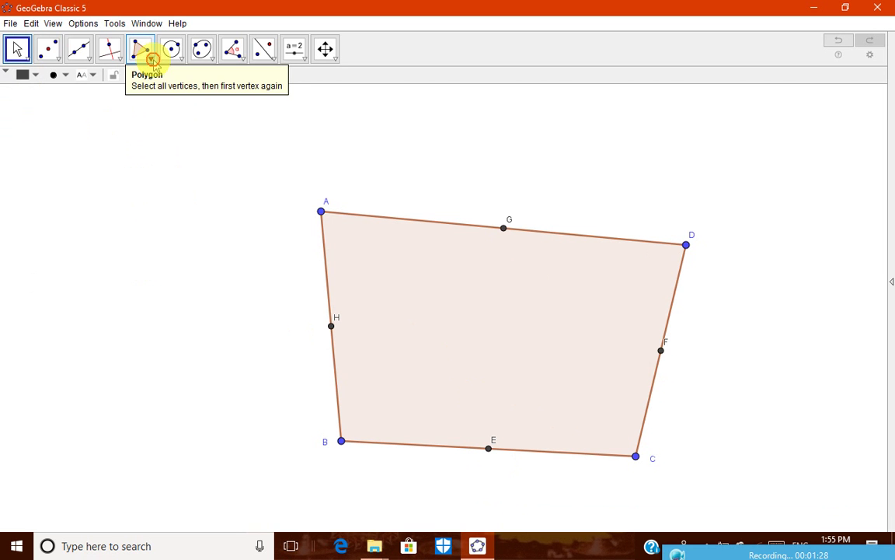
Step: Draw polygon EFGH through the midpoints E, F, G, H, closing at E
left_click(142, 55)
left_click(163, 84)
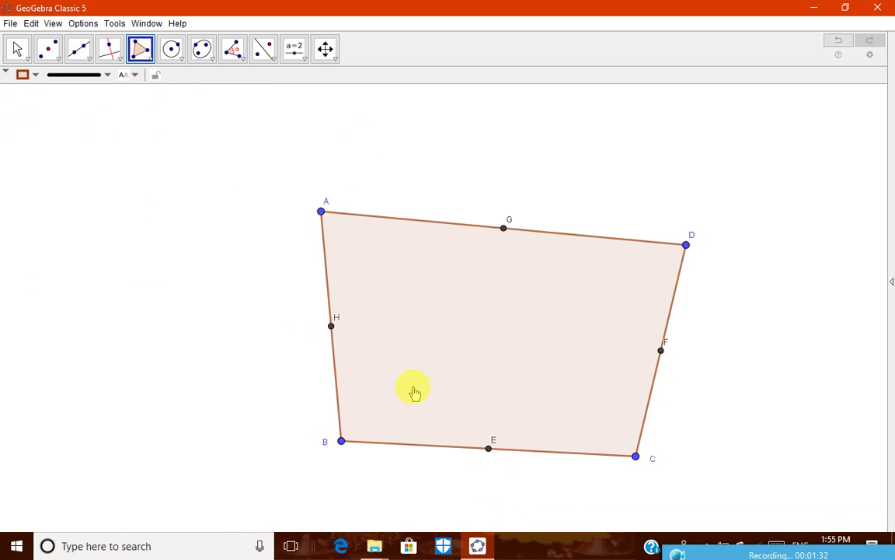
left_click(488, 447)
left_click(660, 350)
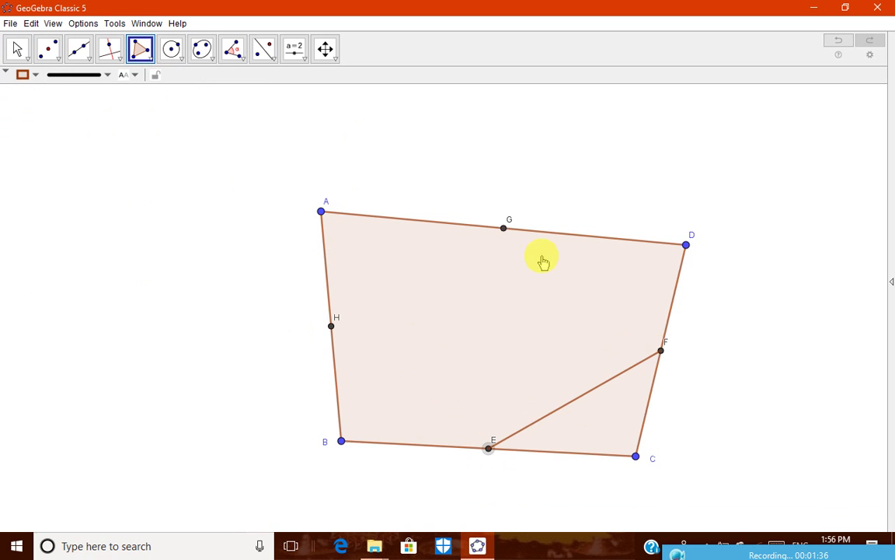
left_click(503, 229)
left_click(331, 326)
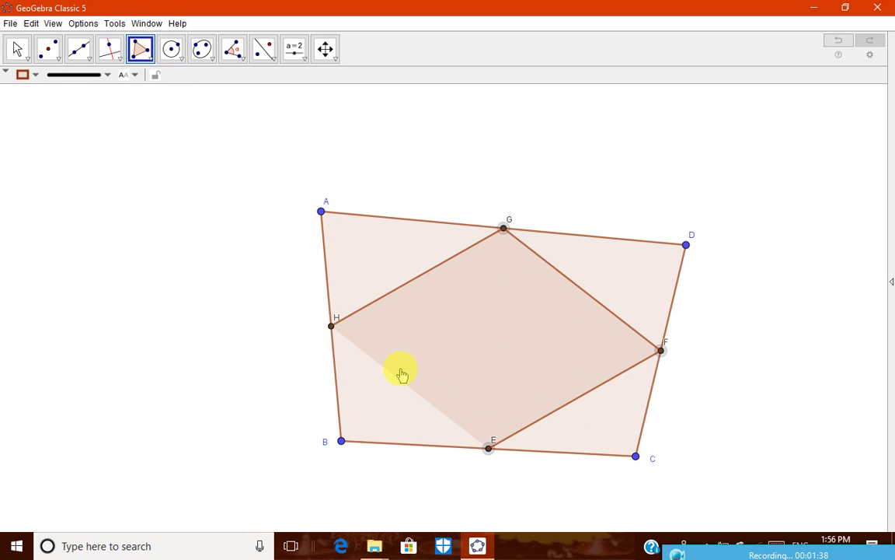
left_click(488, 446)
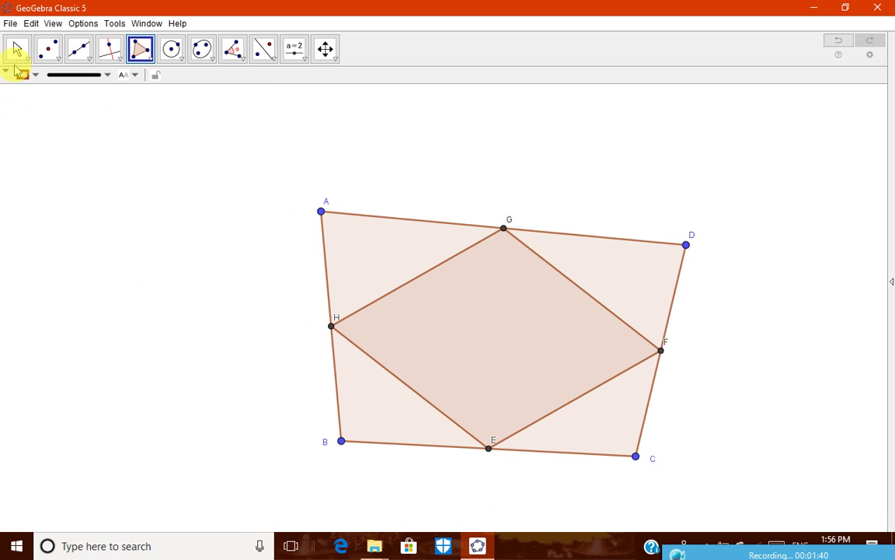
Step: Drag vertices A, B, C and D outward, with EFGH following the reshaped ABCD
key("Escape")
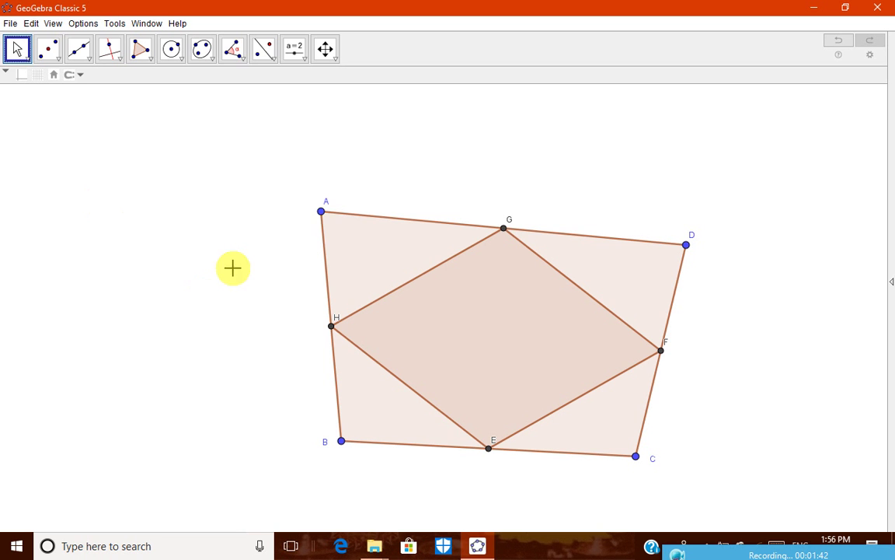
mouse_move(323, 213)
left_mouse_down()
mouse_move(517, 217)
mouse_move(157, 201)
left_mouse_up()
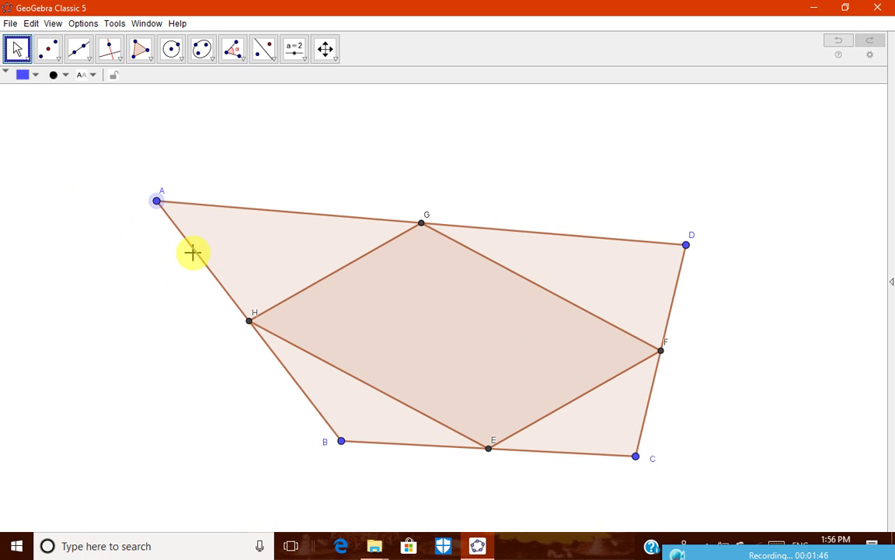
left_click_drag(343, 443, 197, 458)
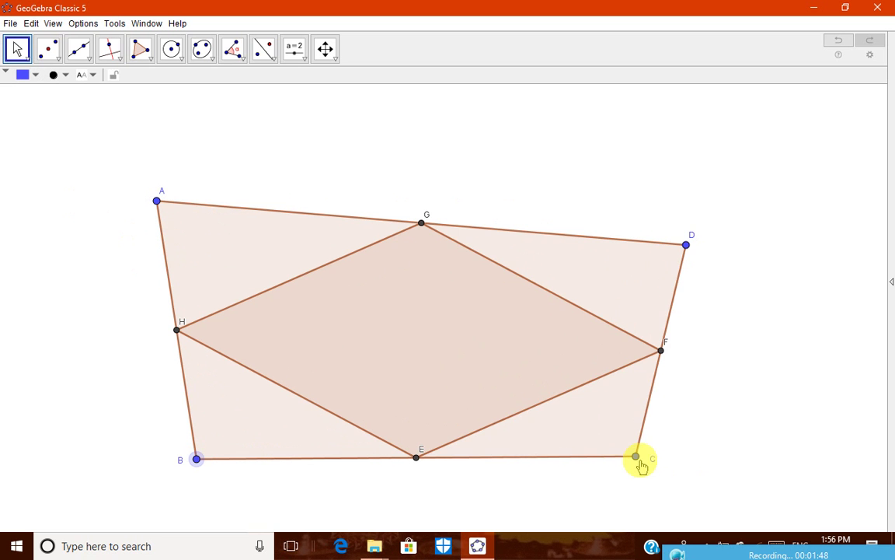
left_click_drag(636, 457, 719, 490)
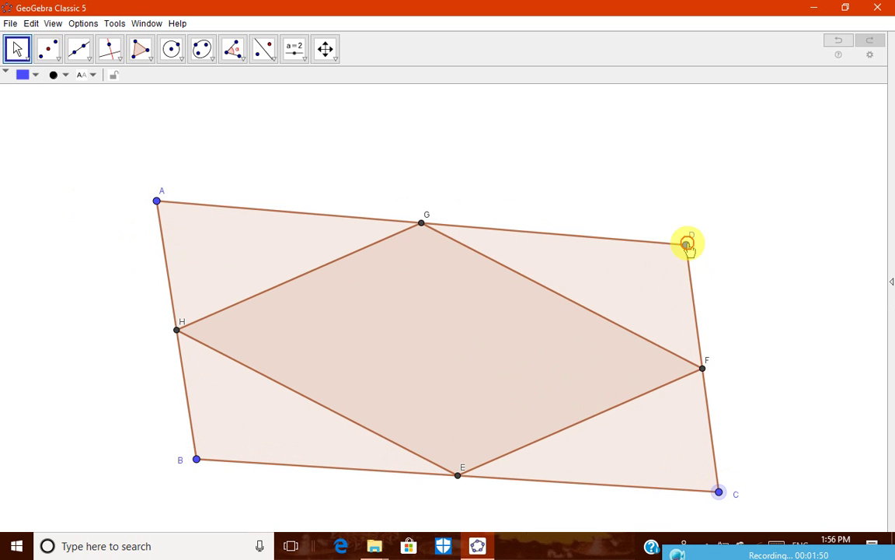
left_click_drag(686, 244, 722, 202)
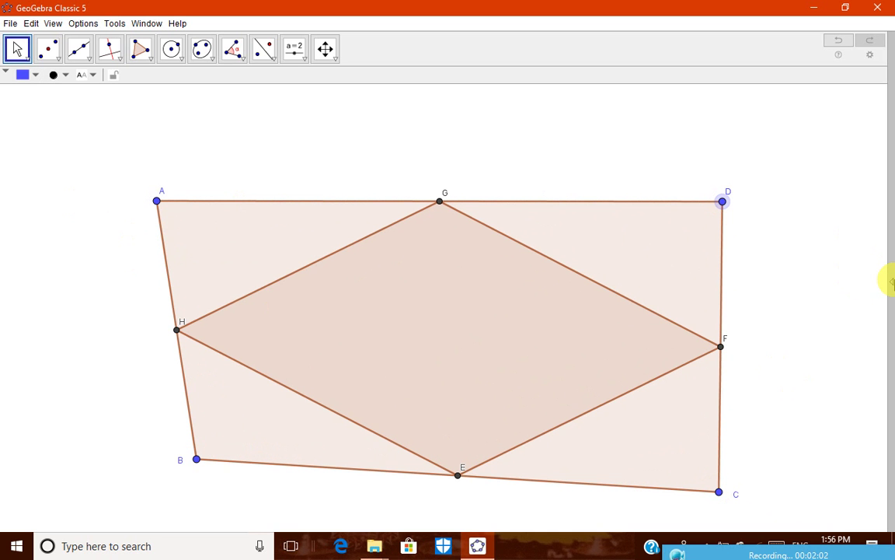
Step: Switch to the Algebra layout and hide q1 and points A, B, C, D
left_click(891, 282)
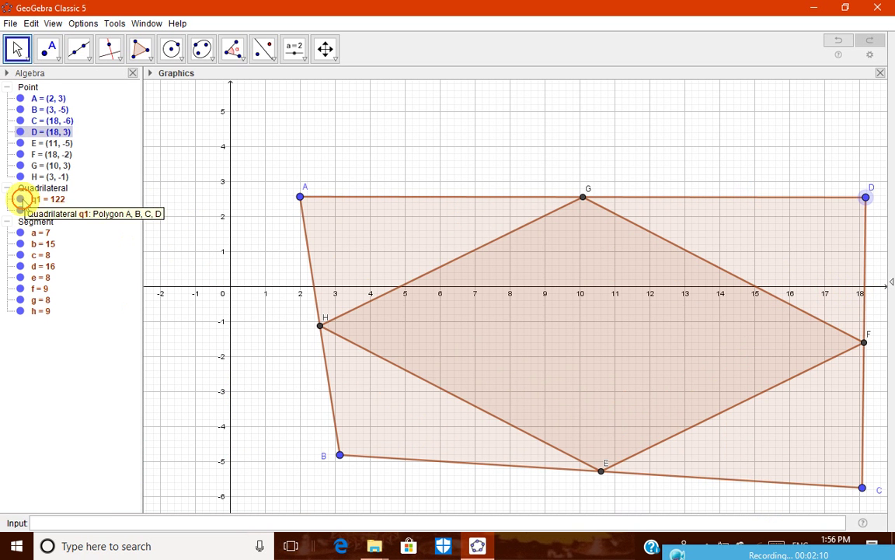
left_click(20, 199)
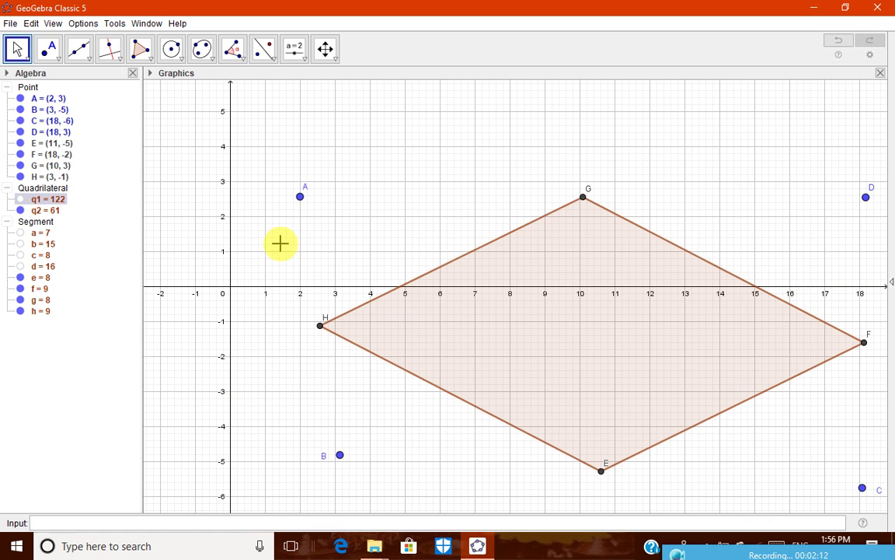
left_click(20, 98)
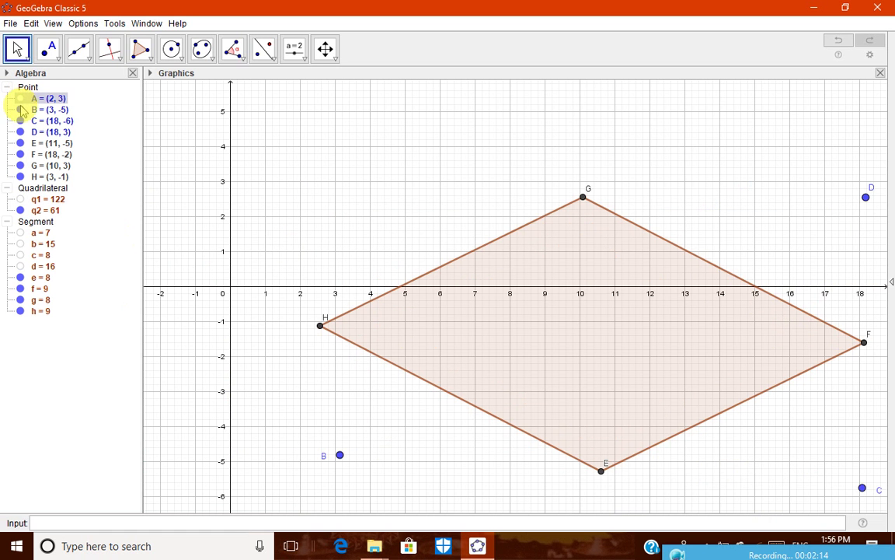
left_click(20, 109)
left_click(21, 132)
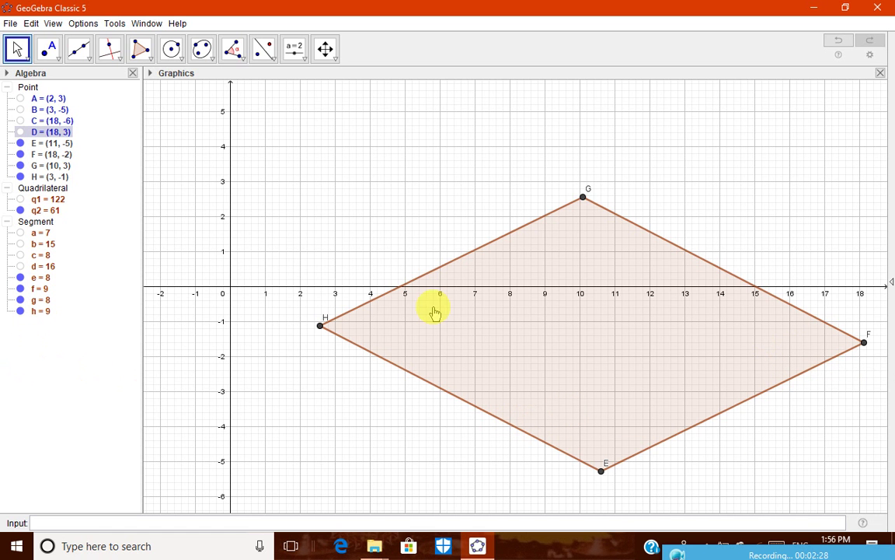
Step: Label side e with its length value and turn on side f's label
right_click(35, 282)
left_click(86, 401)
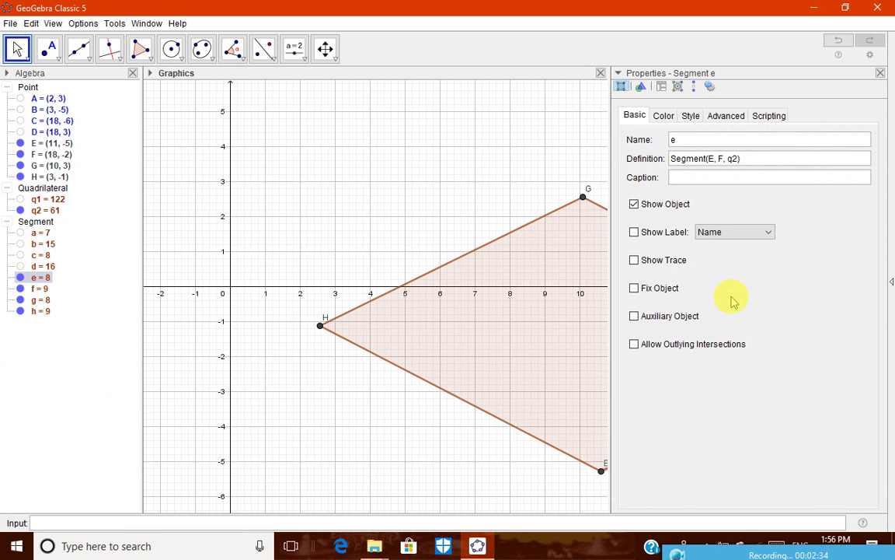
left_click(656, 231)
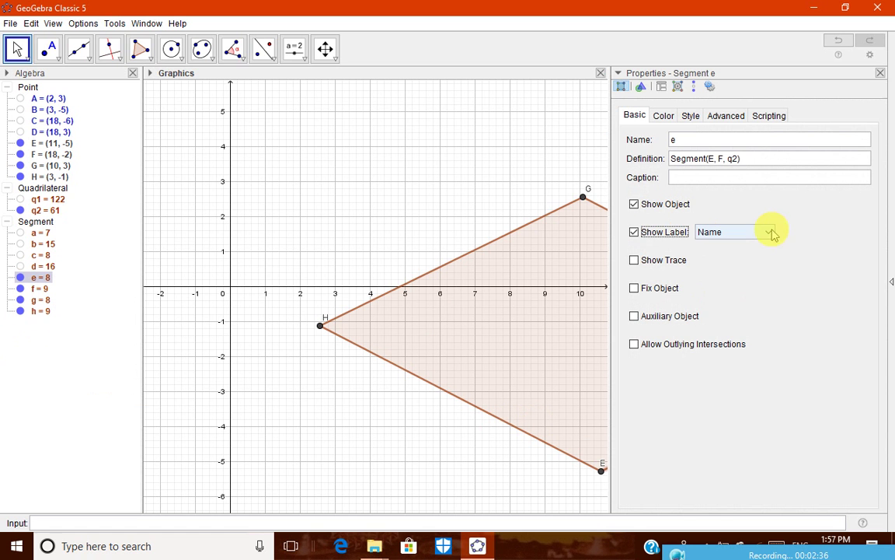
left_click(731, 233)
left_click(737, 272)
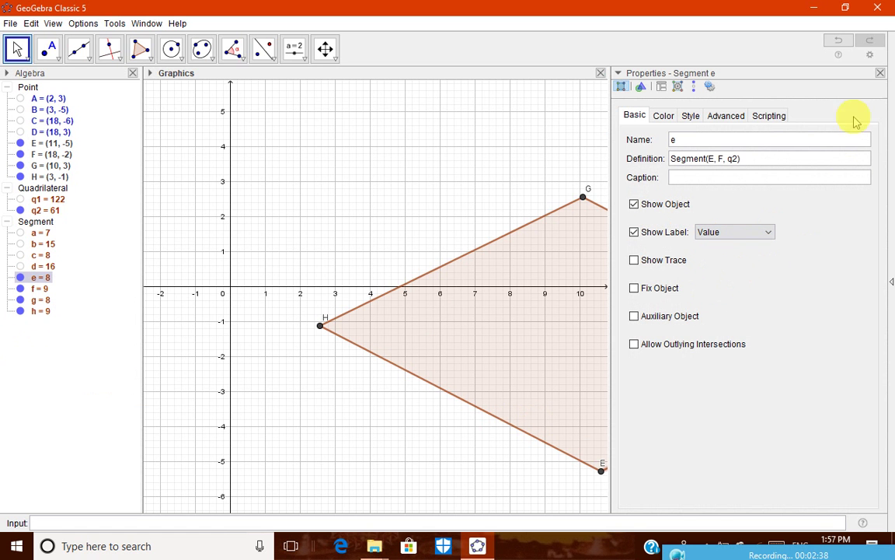
right_click(34, 290)
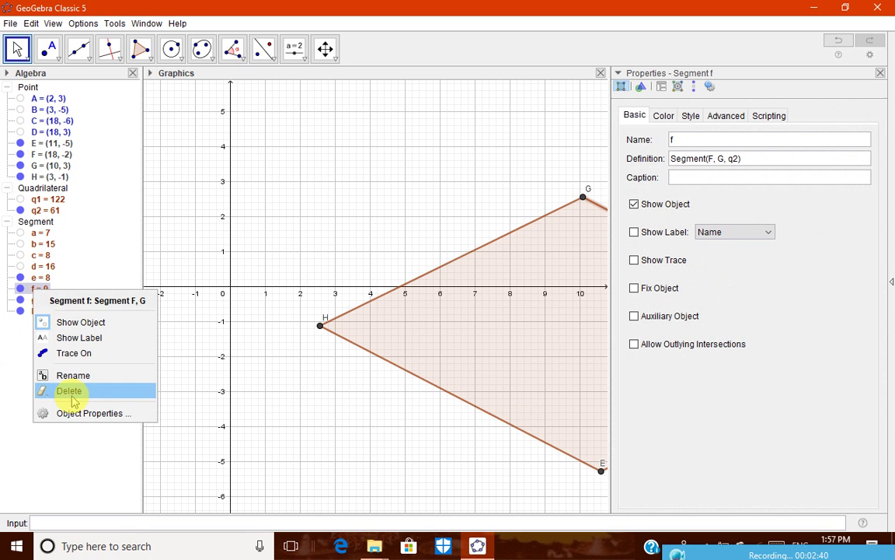
left_click(46, 413)
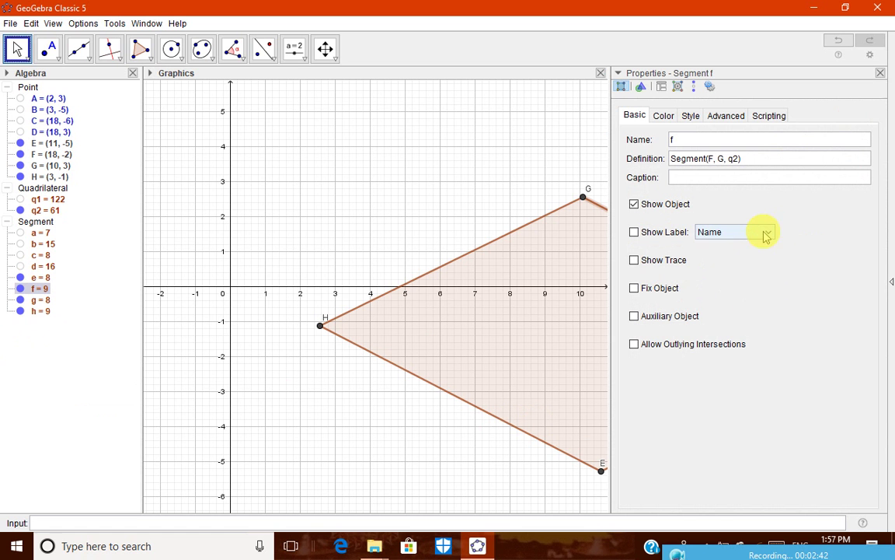
left_click(731, 233)
key("Escape")
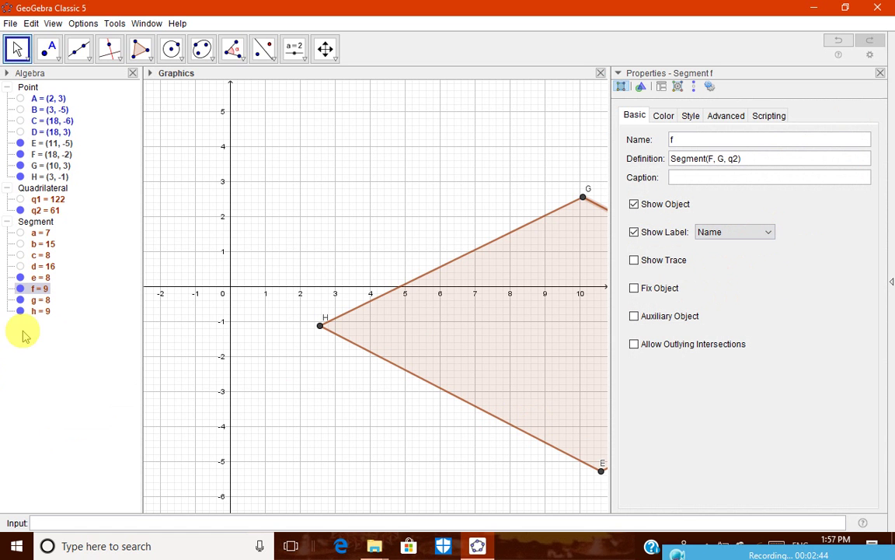
Step: Label side g with its length value 8
right_click(31, 303)
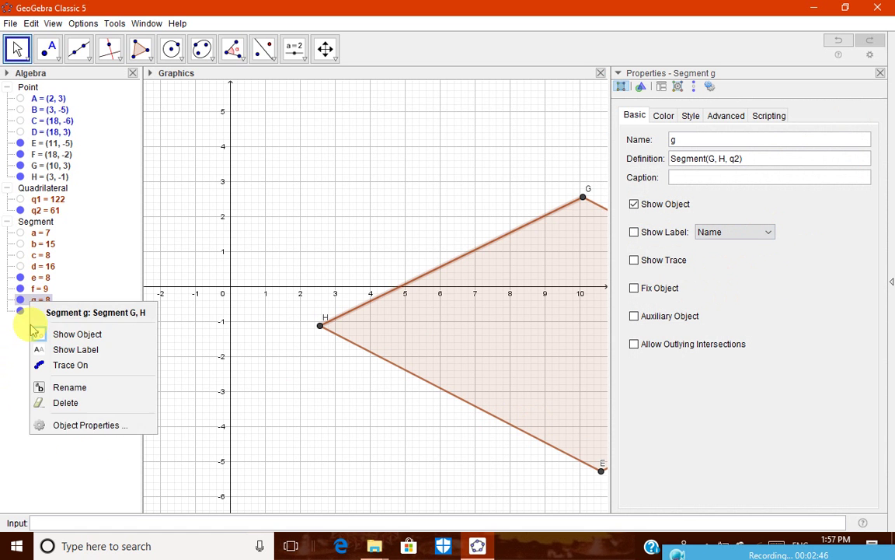
left_click(58, 424)
left_click(675, 232)
left_click(750, 233)
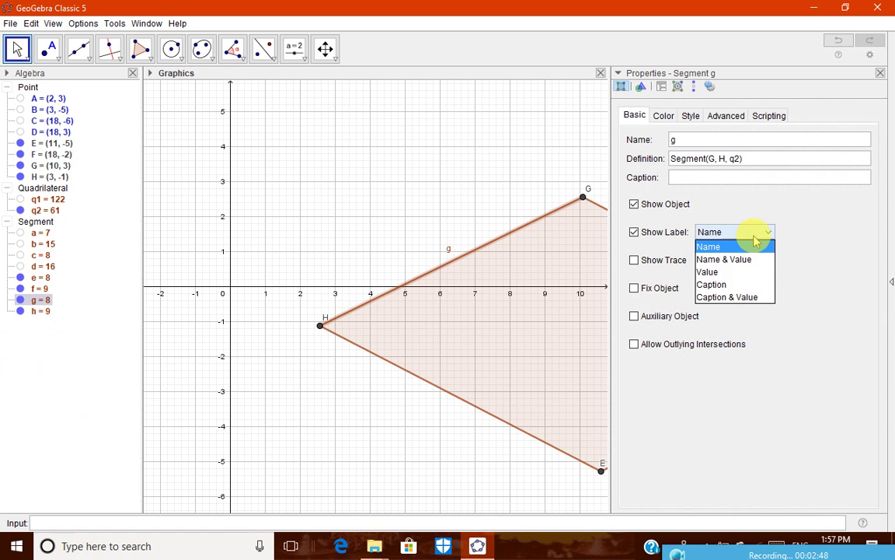
left_click(735, 273)
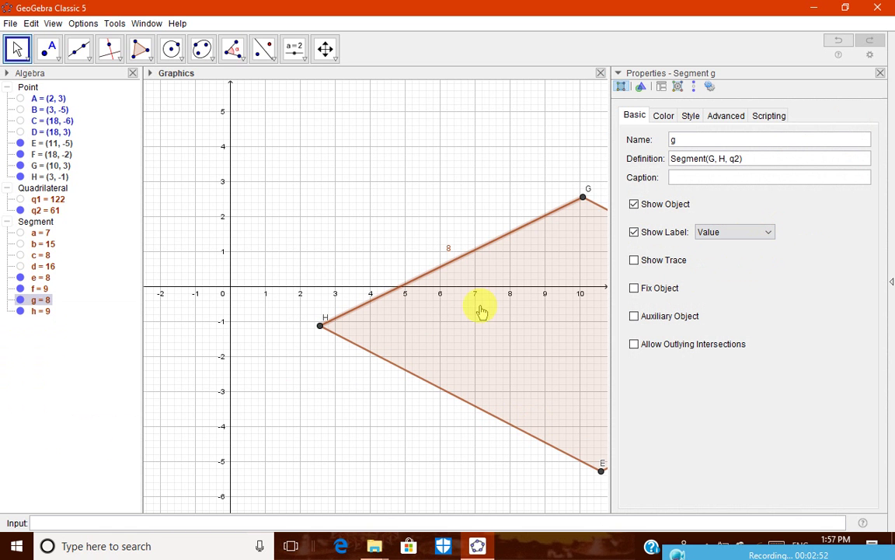
Step: Label side h with its length value 9
right_click(36, 312)
left_click(66, 433)
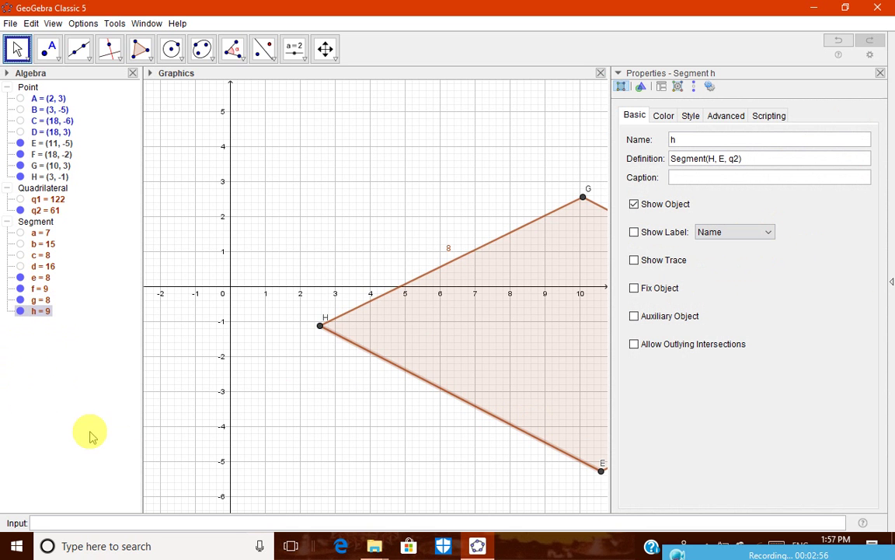
left_click(770, 233)
left_click(635, 232)
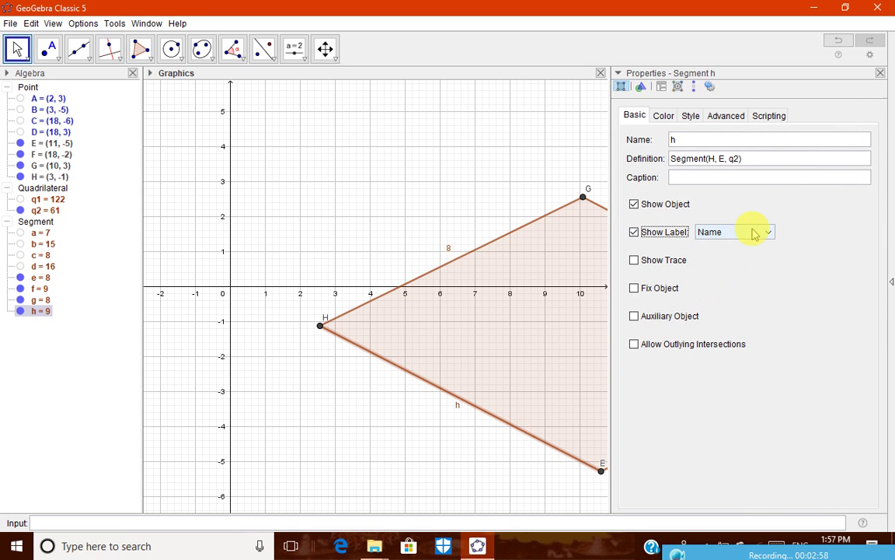
left_click(754, 233)
left_click(746, 271)
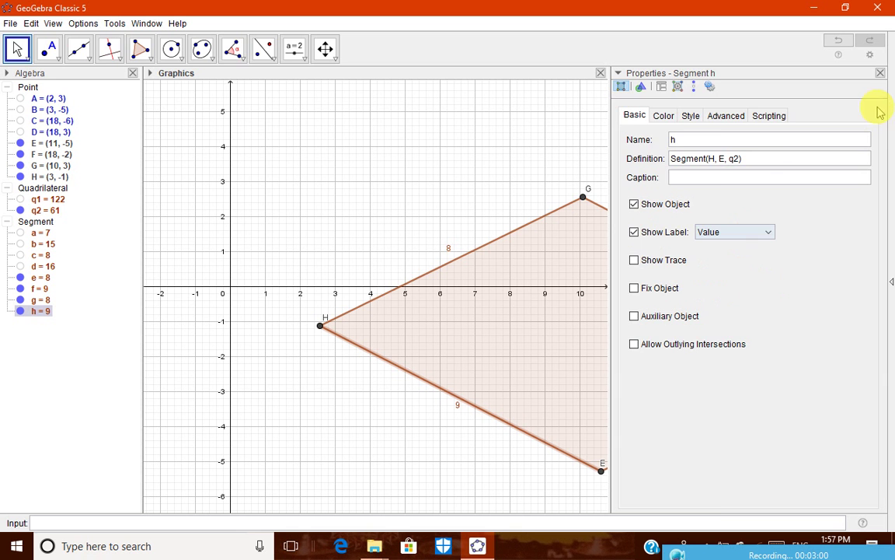
left_click(881, 74)
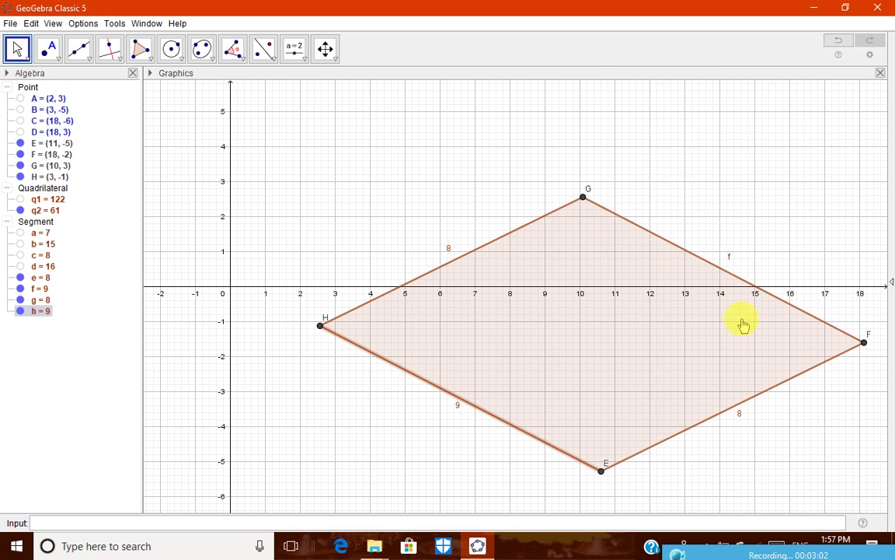
Step: Set side f's label to show its length value 9
right_click(37, 293)
left_click(66, 409)
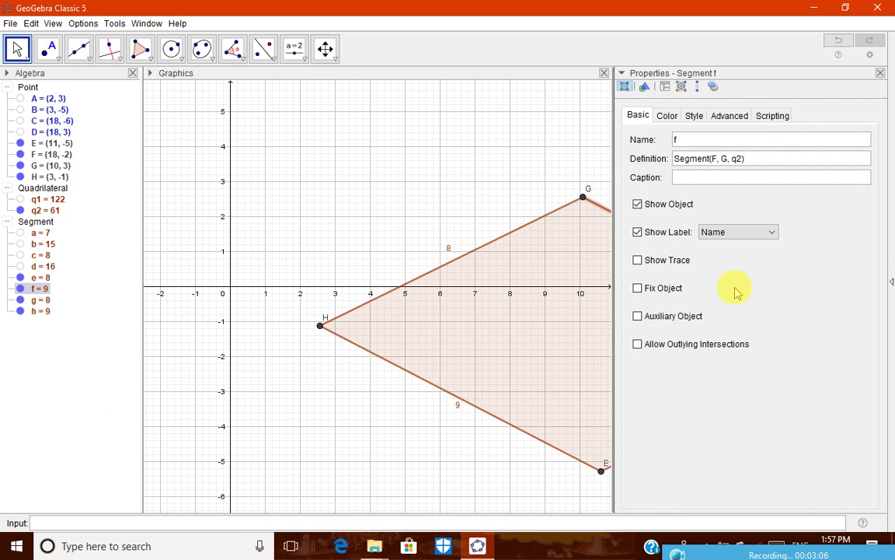
left_click(765, 232)
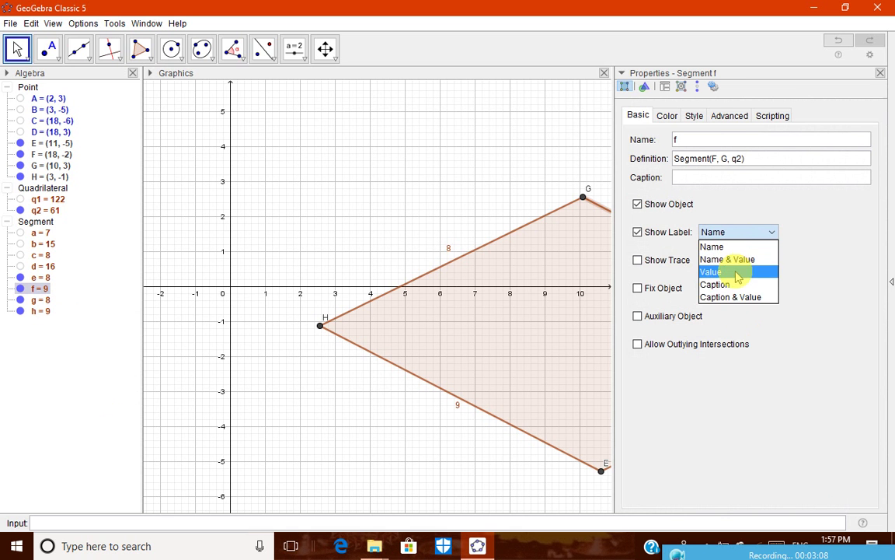
left_click(738, 272)
left_click(881, 74)
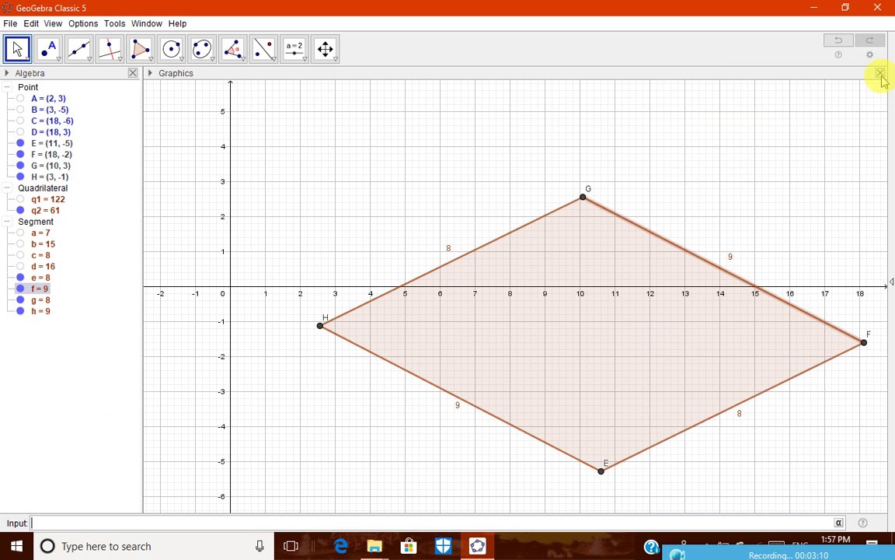
left_click(889, 281)
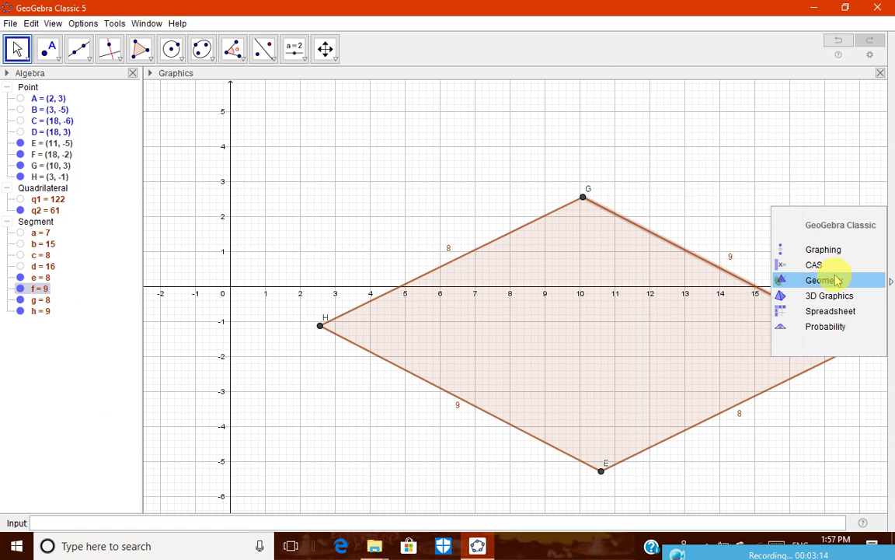
Step: Switch to the Geometry layout, then select points E and G
left_click(835, 279)
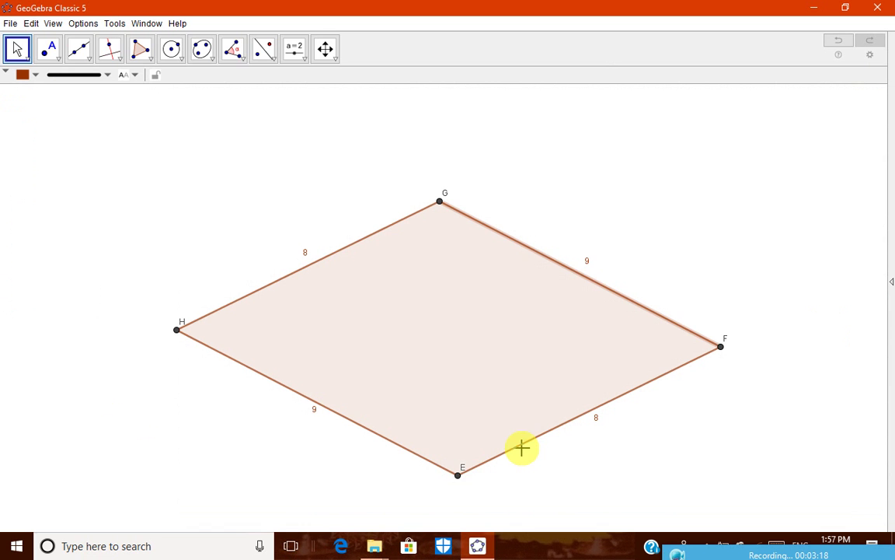
left_click(456, 472)
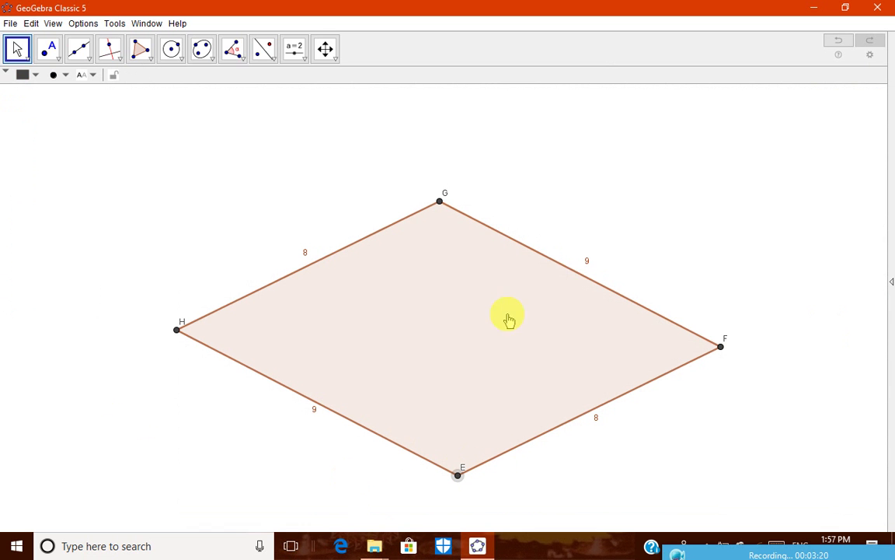
left_click(440, 201)
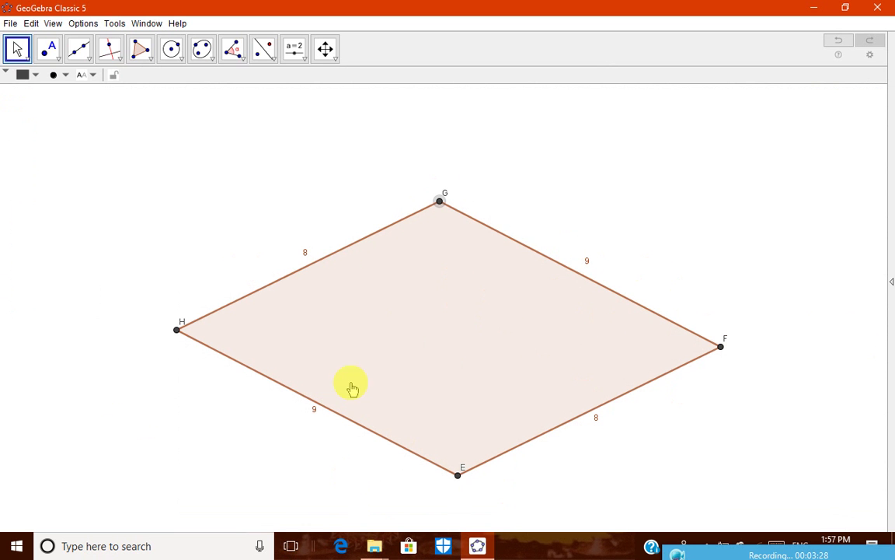
Step: Measure the 53° angle at H and the 127° angle at G
left_click(243, 61)
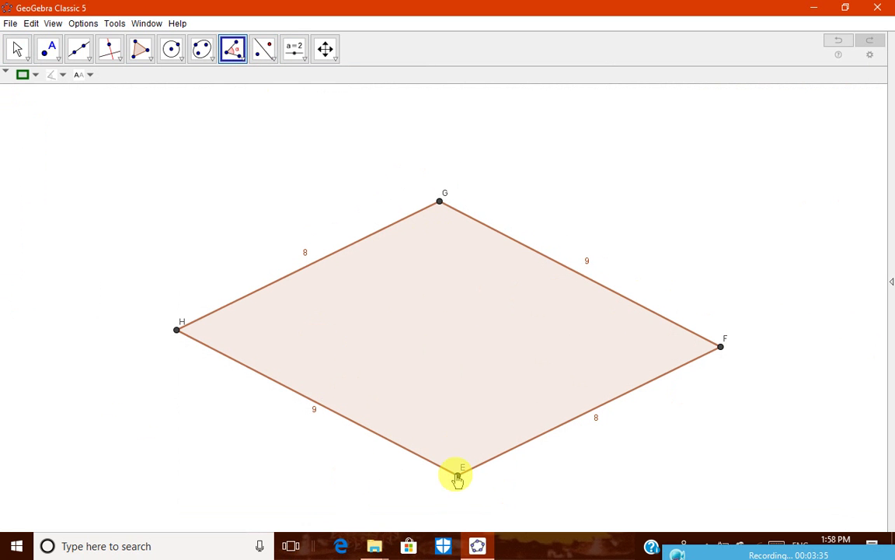
right_click(176, 330)
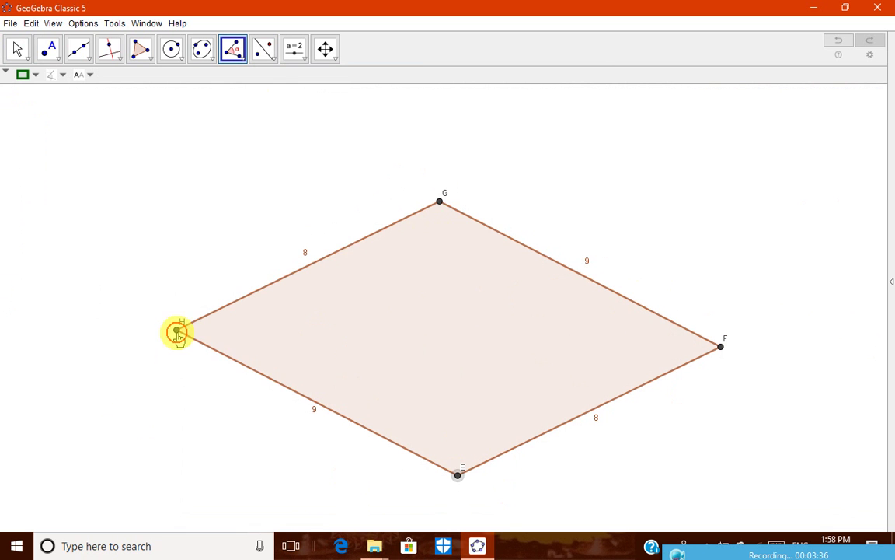
left_click(440, 202)
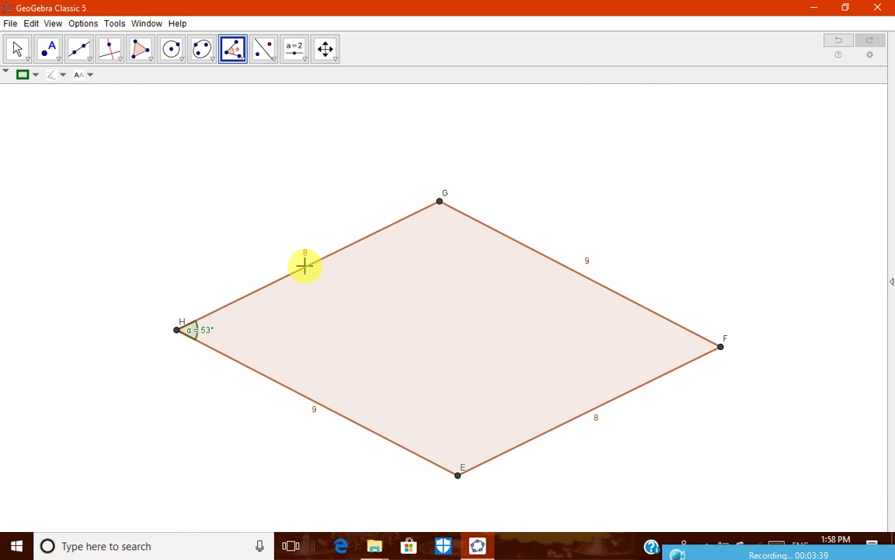
left_click(440, 201)
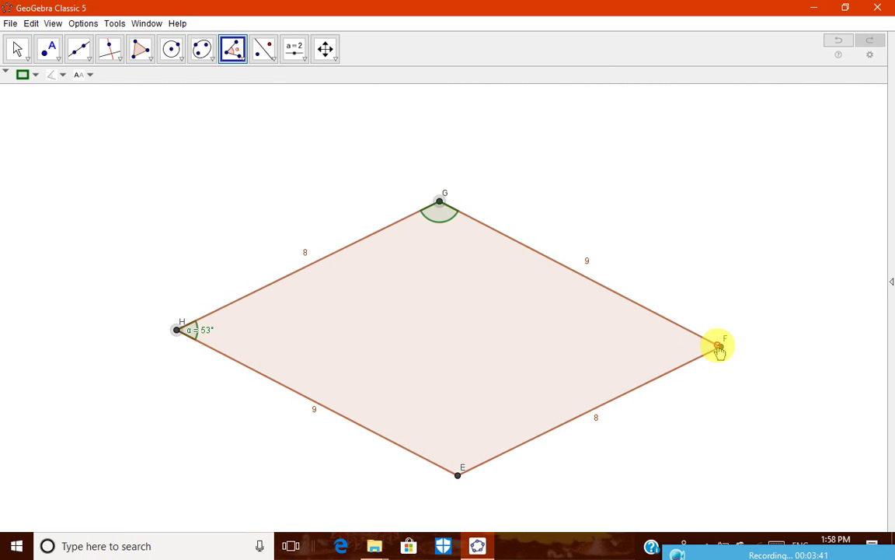
left_click(720, 346)
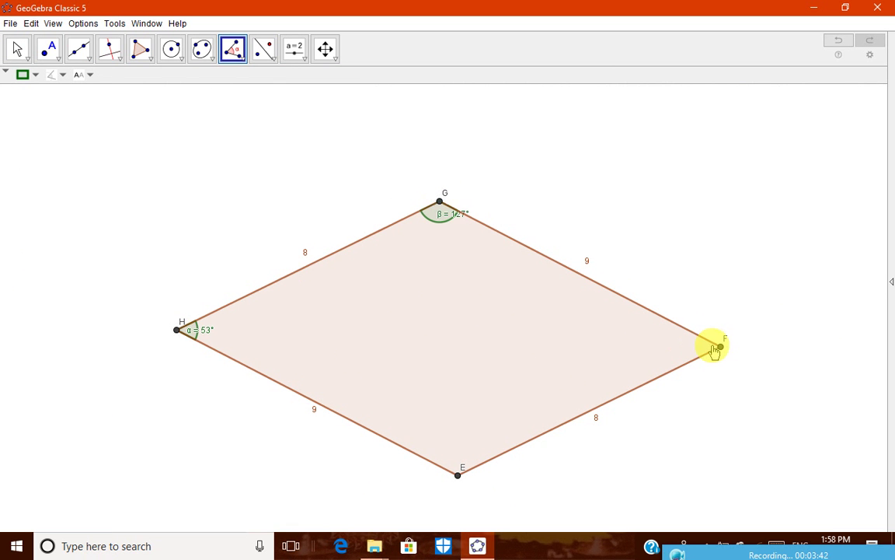
Step: Measure the angles at F and E, restarting the Angle tool between them
left_click(440, 201)
left_click(721, 347)
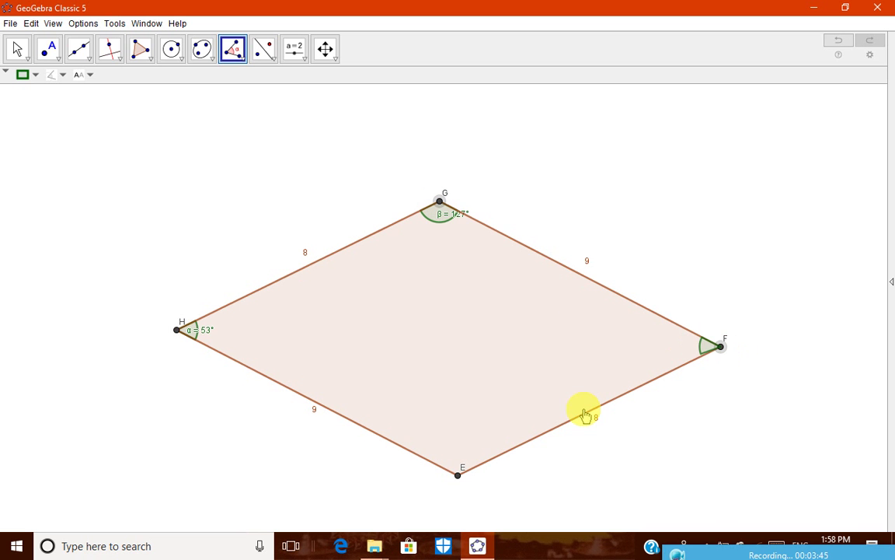
left_click(458, 475)
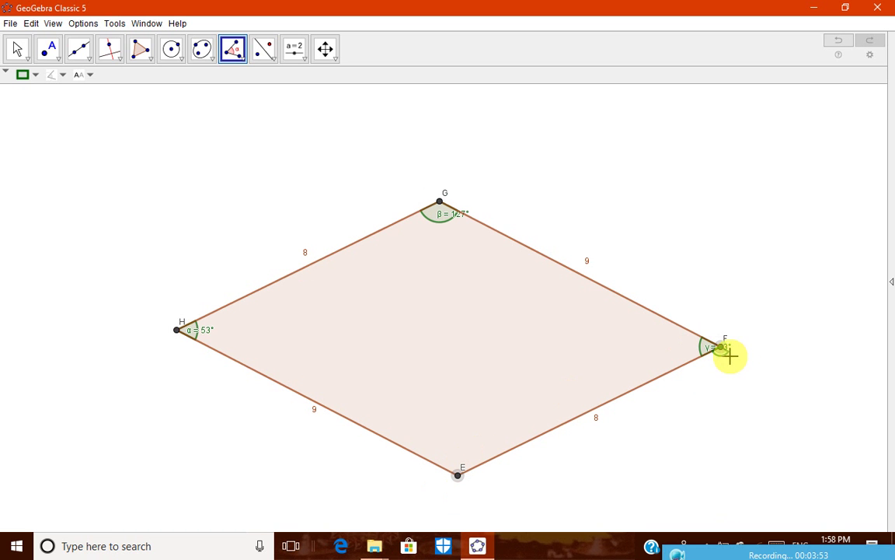
left_click(729, 354)
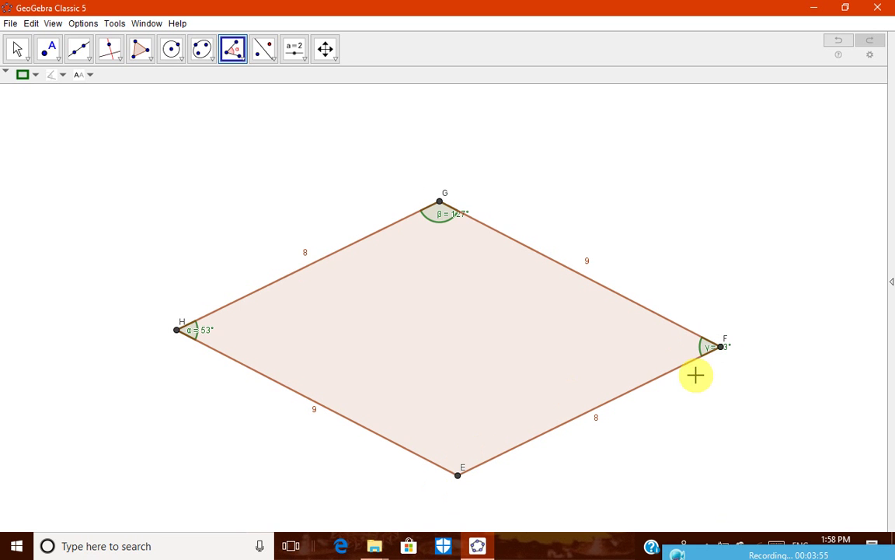
left_click(234, 48)
left_click(234, 83)
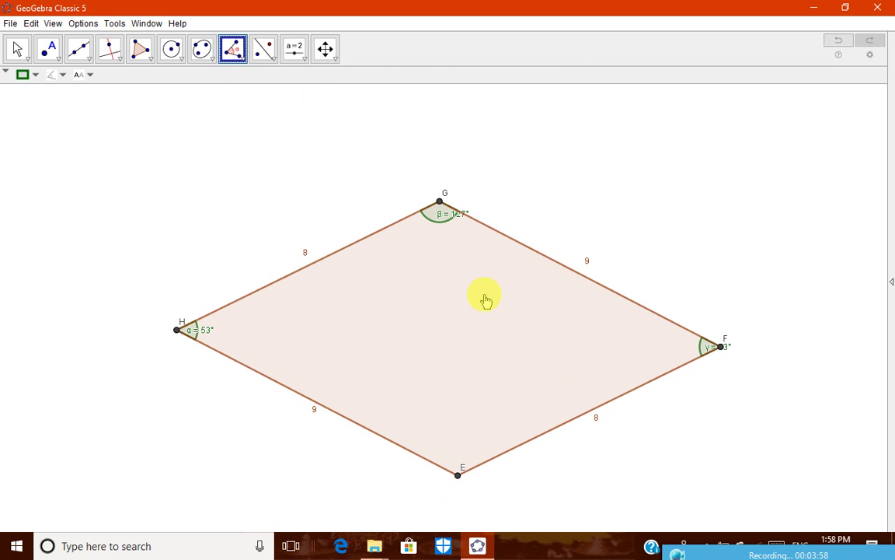
left_click(720, 347)
left_click(178, 329)
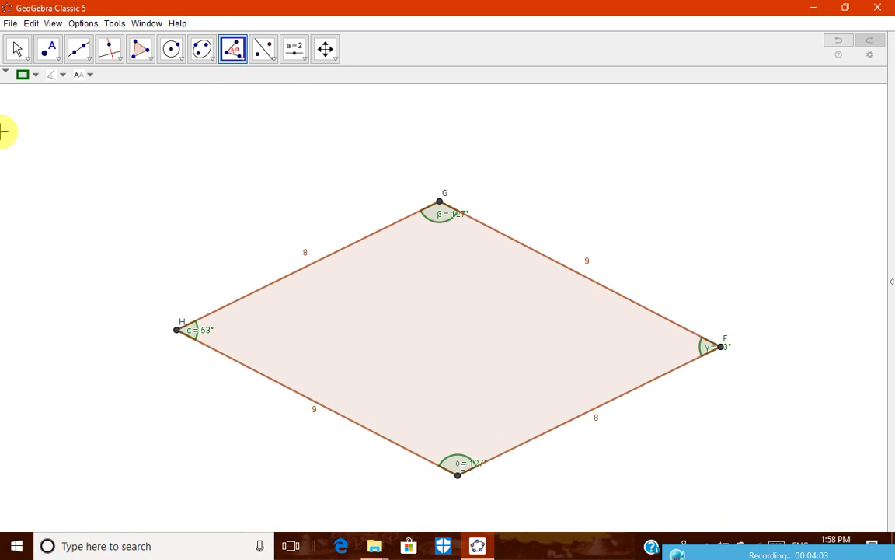
left_click(15, 45)
left_click(447, 228)
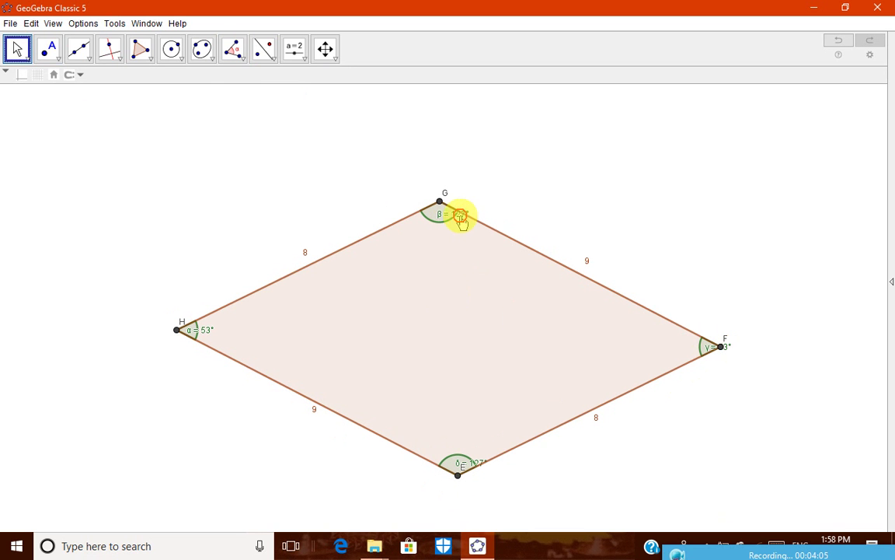
Step: Drag the β, γ, δ and α angle labels inside EFGH beside their vertices
left_click_drag(461, 219, 457, 249)
left_click_drag(709, 349, 650, 336)
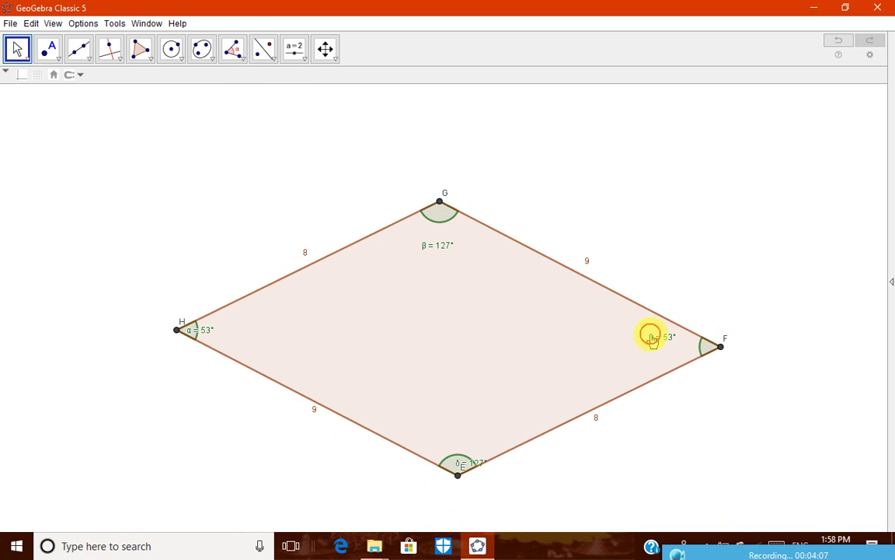
left_click_drag(459, 452, 449, 447)
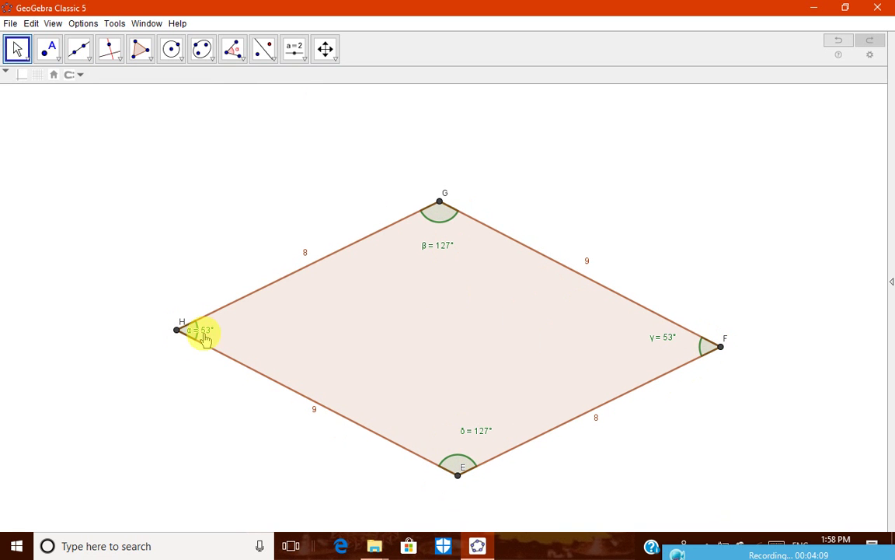
mouse_move(200, 330)
left_mouse_down()
mouse_move(241, 326)
mouse_move(227, 327)
left_mouse_up()
right_click(260, 340)
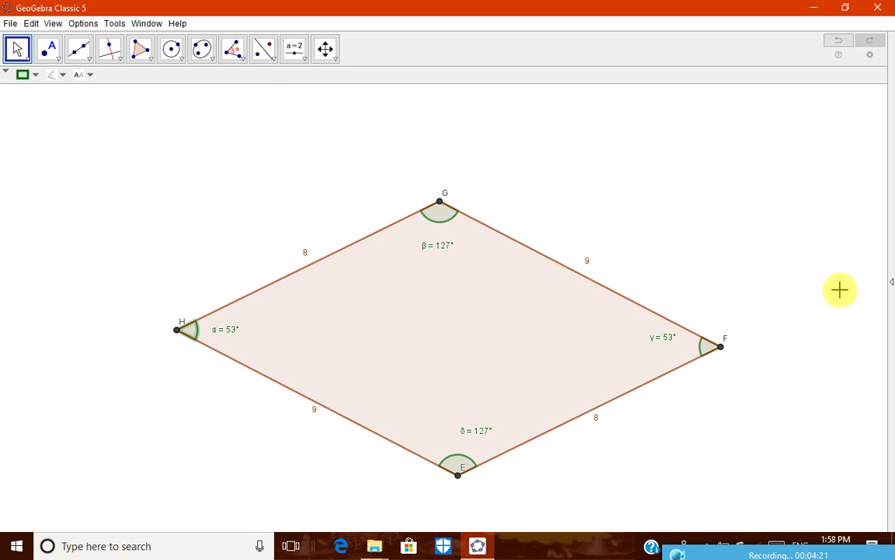
Step: Switch to the Graphing layout and show q1 and points A, B, C, D again
left_click(891, 285)
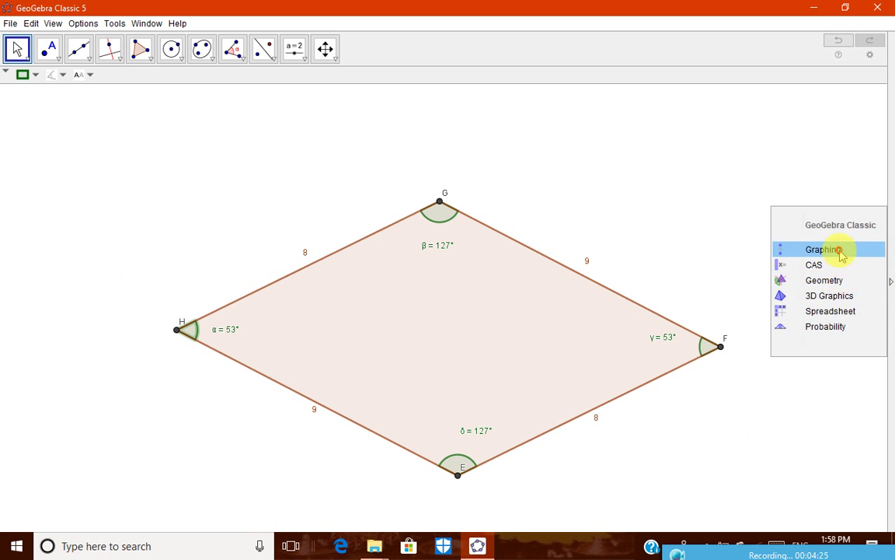
left_click(840, 251)
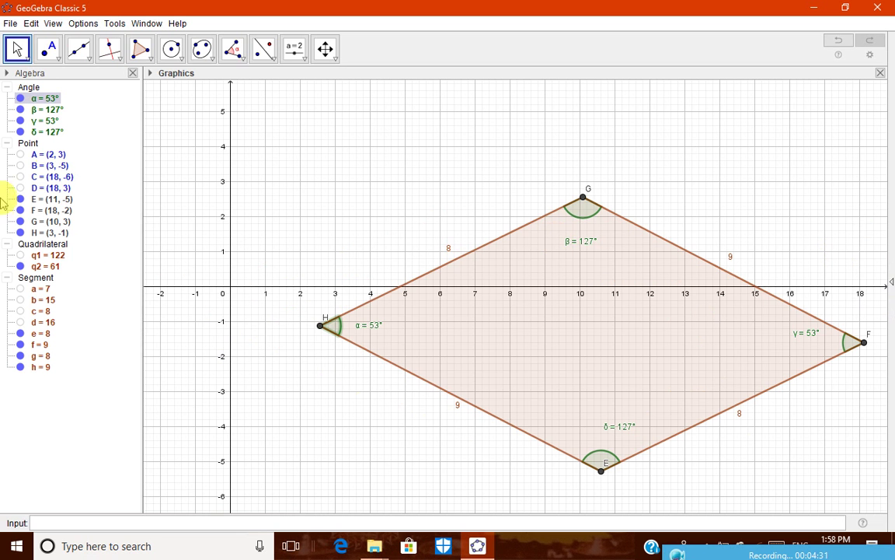
left_click(20, 255)
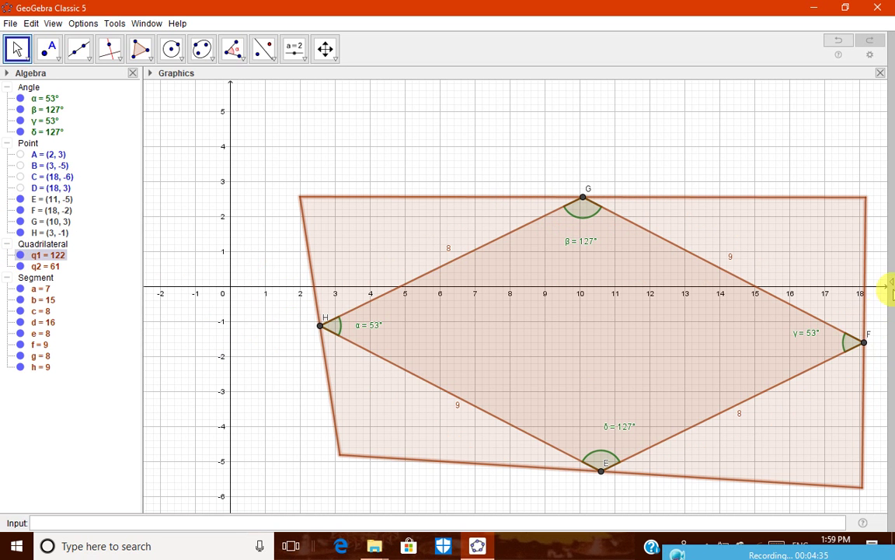
left_click(20, 153)
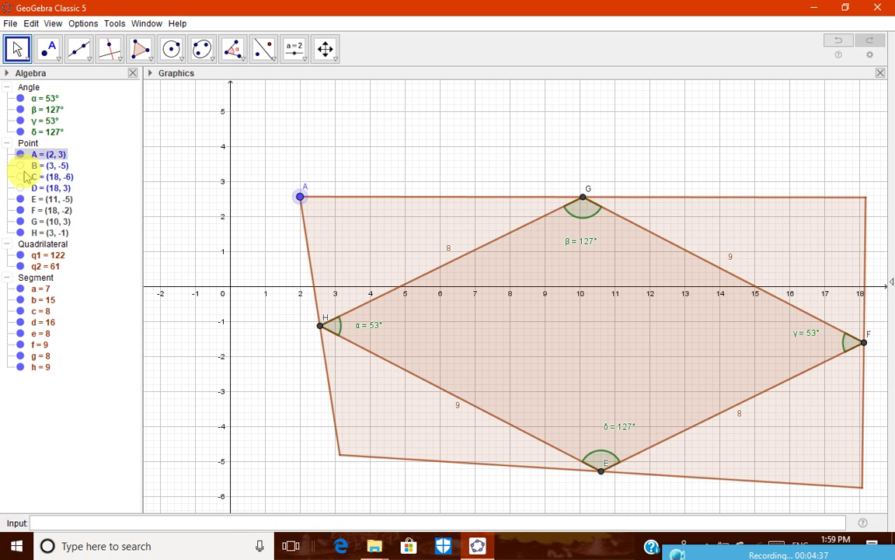
left_click(20, 166)
left_click(21, 188)
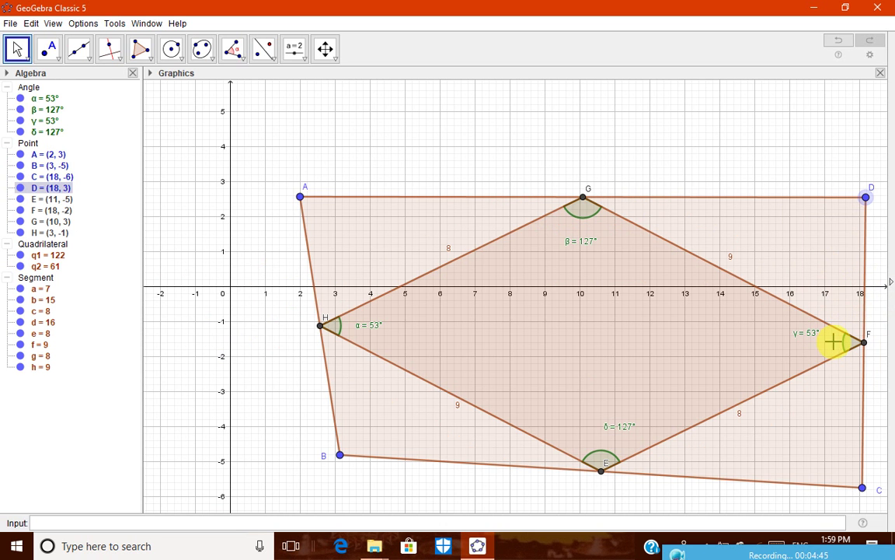
Step: Switch to the full-window Geometry view and drag corners C, D and A to reshape ABCD
key("ctrl+shift+a")
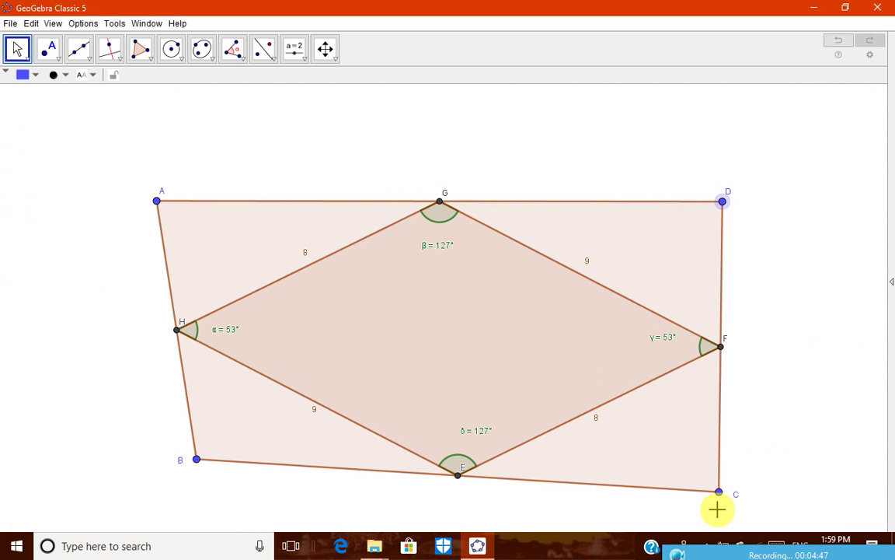
left_click_drag(719, 491, 701, 390)
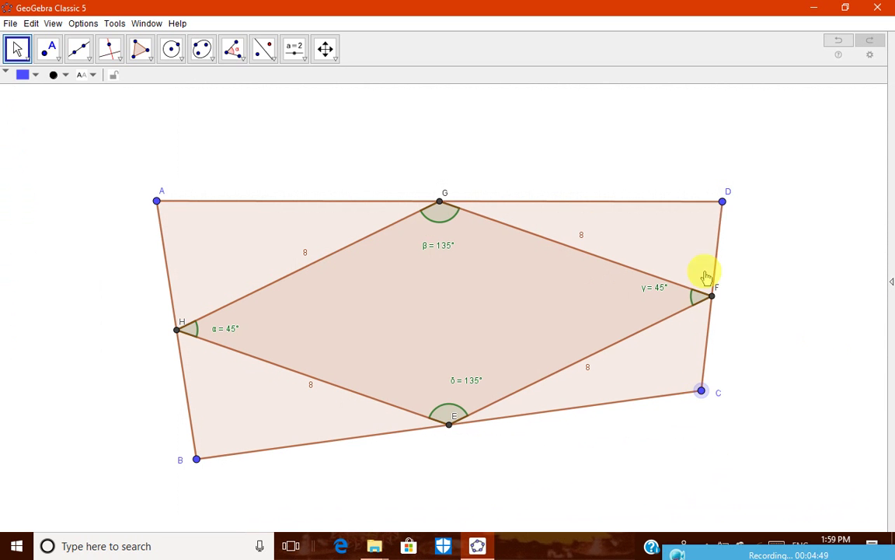
left_click_drag(723, 200, 613, 172)
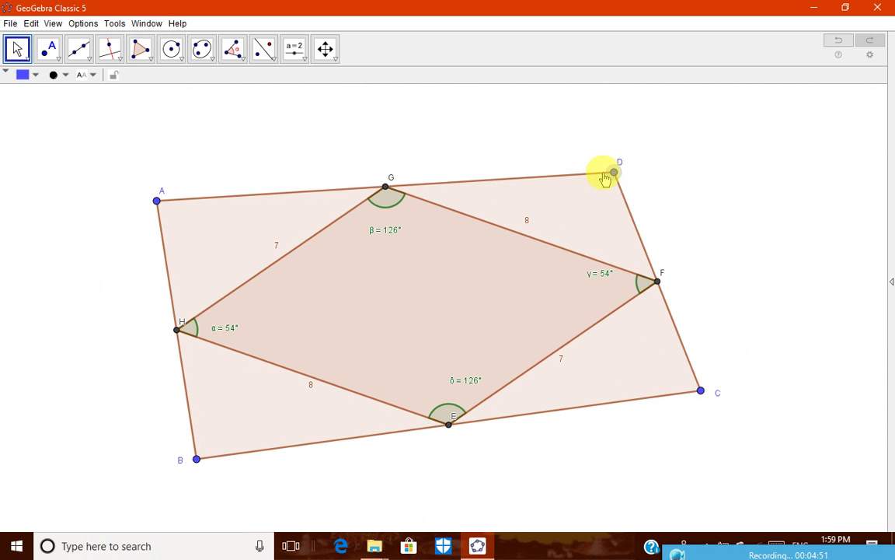
left_click_drag(156, 201, 272, 187)
right_click(272, 187)
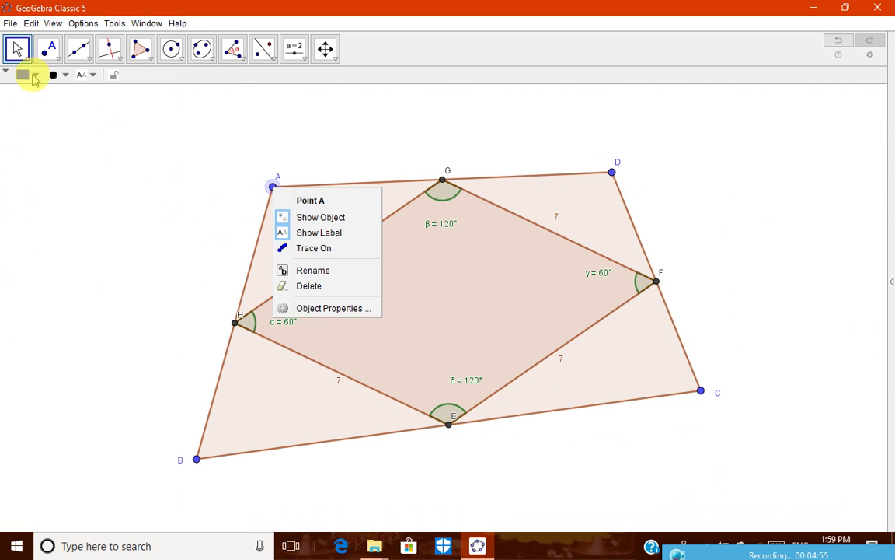
left_click(17, 48)
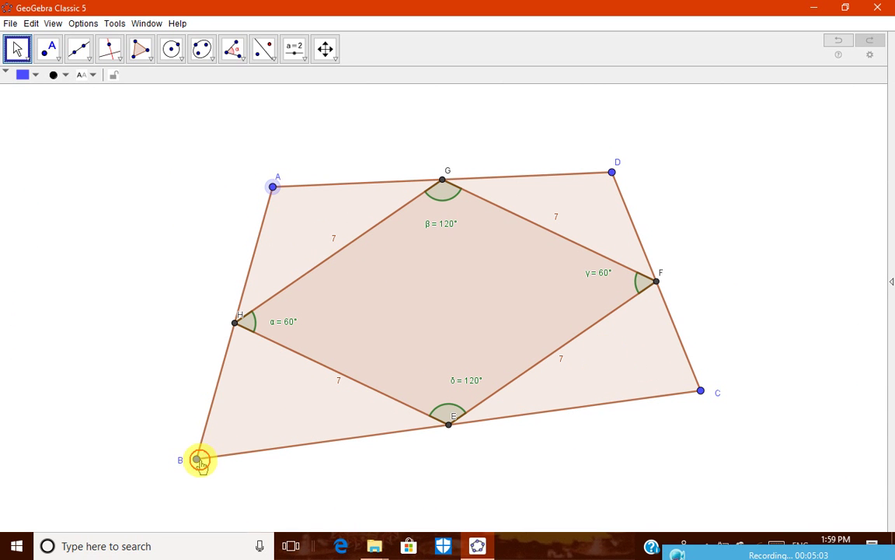
Step: Drag corners B, C and D further, checking midpoints E and G, until EFGH shows 68° and 112°
left_click_drag(197, 460, 252, 434)
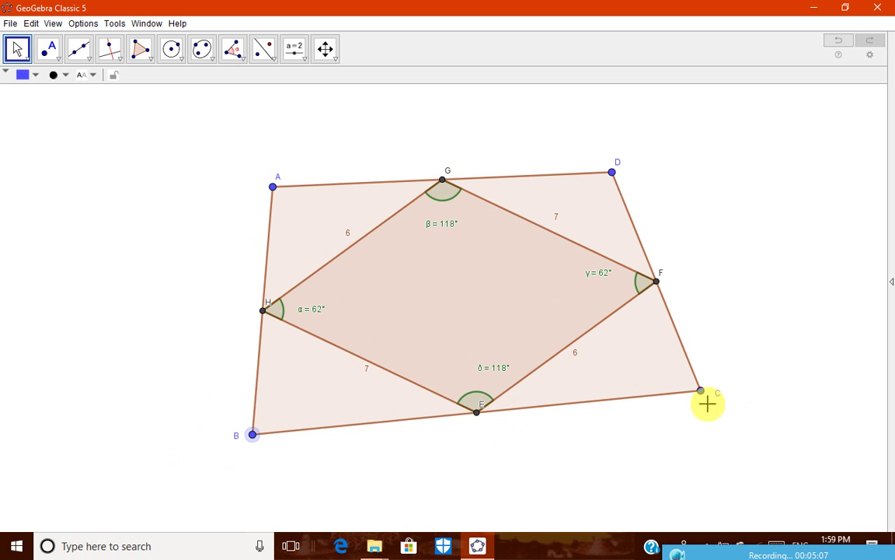
left_click_drag(701, 392, 596, 453)
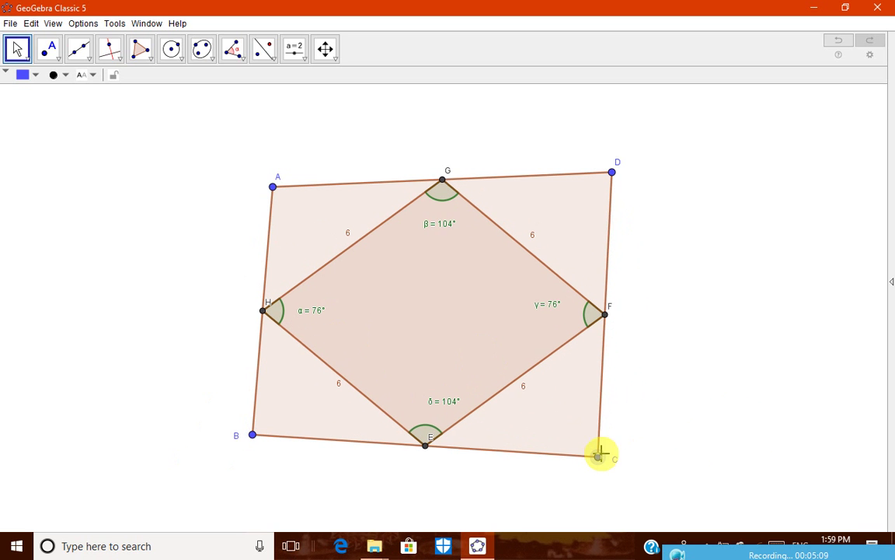
left_click(442, 181)
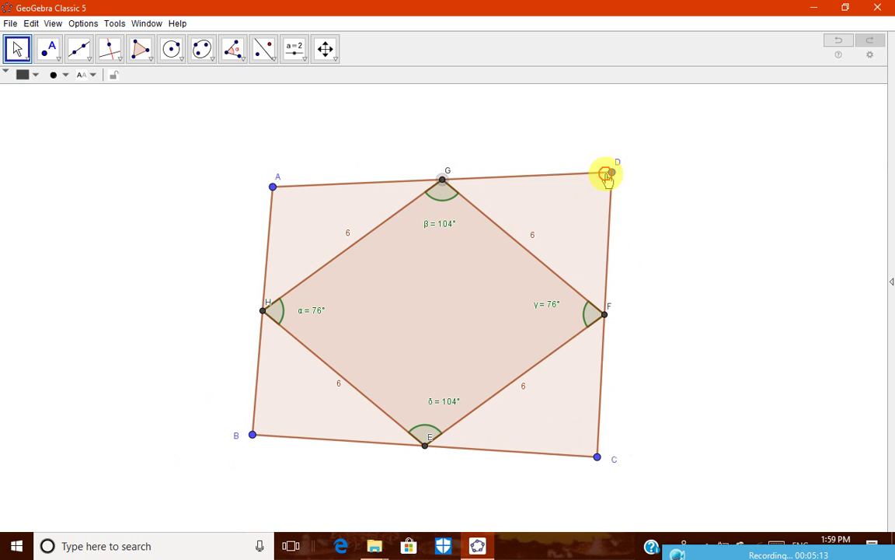
mouse_move(610, 172)
left_mouse_down()
mouse_move(528, 231)
mouse_move(657, 186)
mouse_move(649, 194)
left_mouse_up()
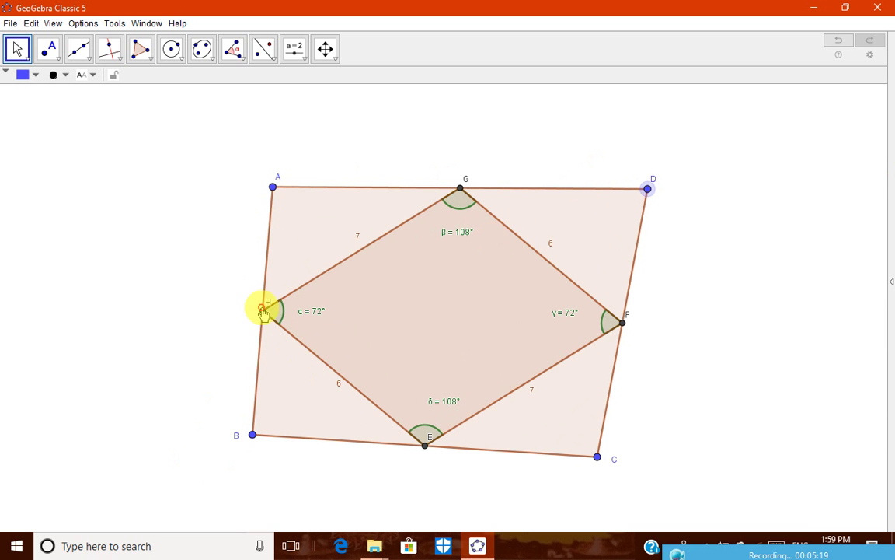
left_click(426, 445)
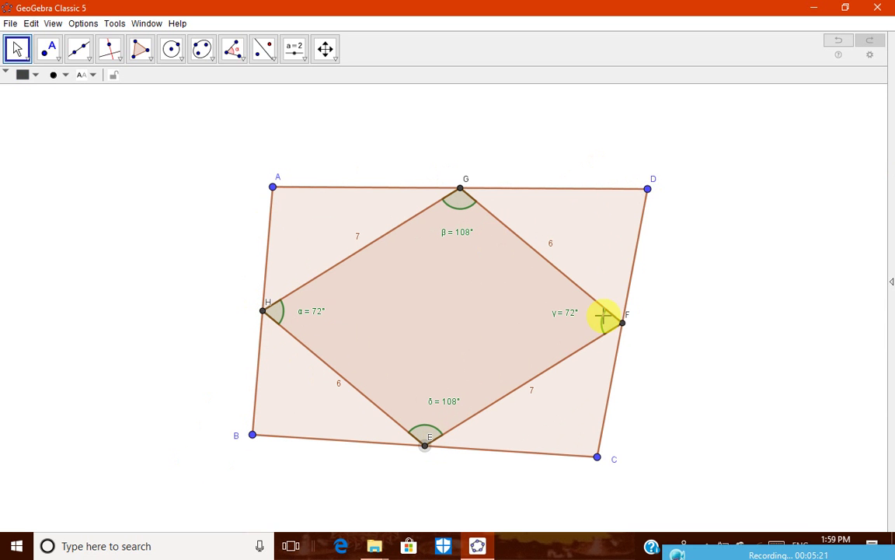
left_click(461, 188)
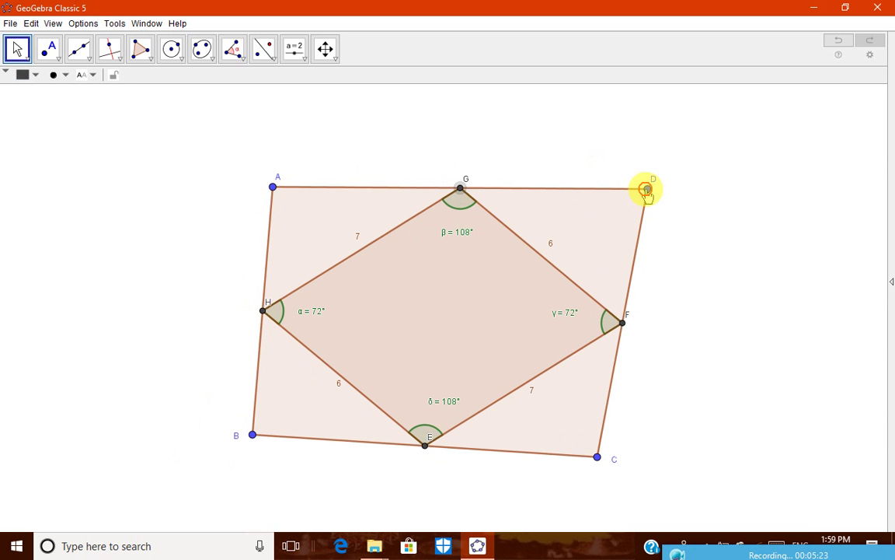
mouse_move(647, 192)
left_mouse_down()
mouse_move(458, 154)
mouse_move(590, 160)
mouse_move(785, 255)
mouse_move(529, 173)
mouse_move(700, 190)
mouse_move(752, 185)
mouse_move(618, 189)
mouse_move(745, 196)
mouse_move(662, 211)
mouse_move(568, 183)
mouse_move(688, 299)
mouse_move(658, 221)
left_mouse_up()
right_click(656, 217)
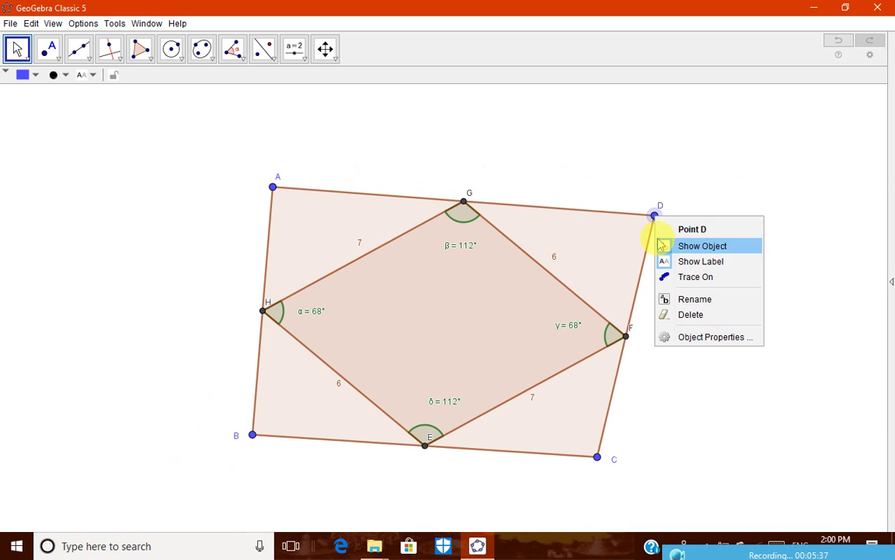
left_click(15, 47)
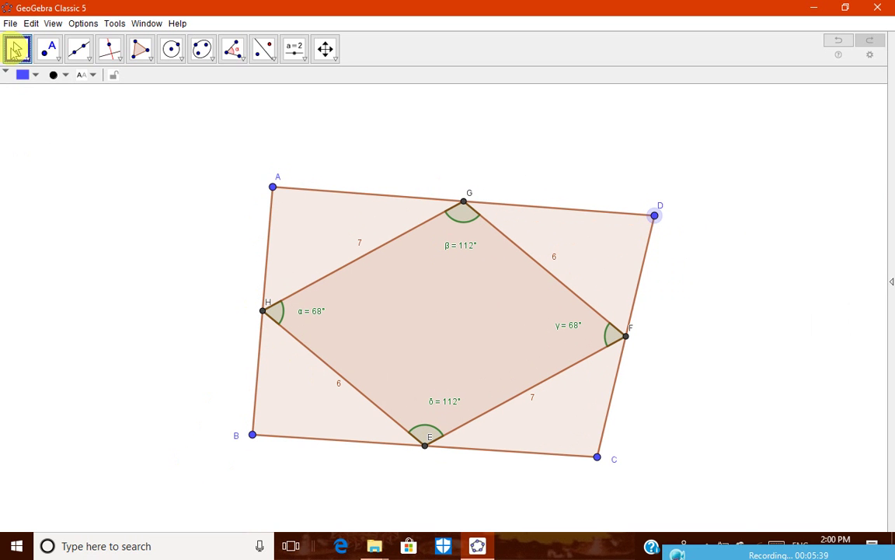
left_click(734, 542)
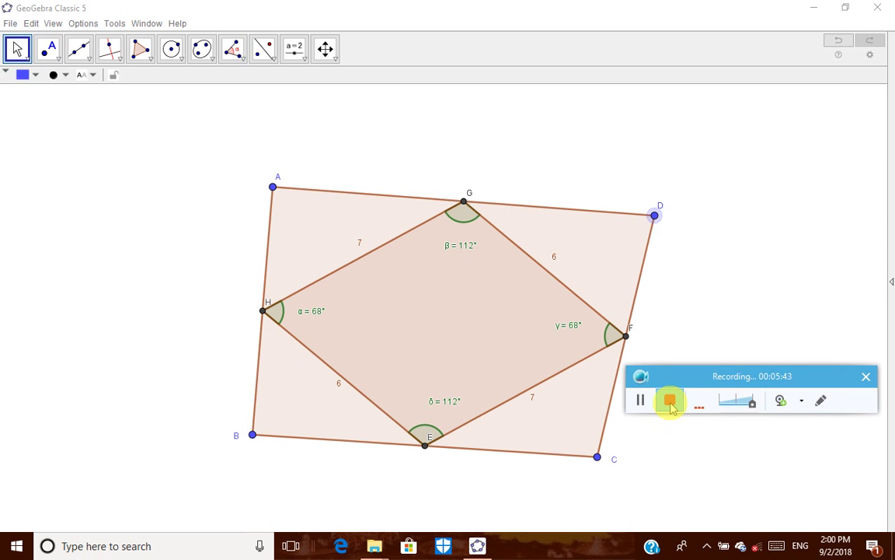